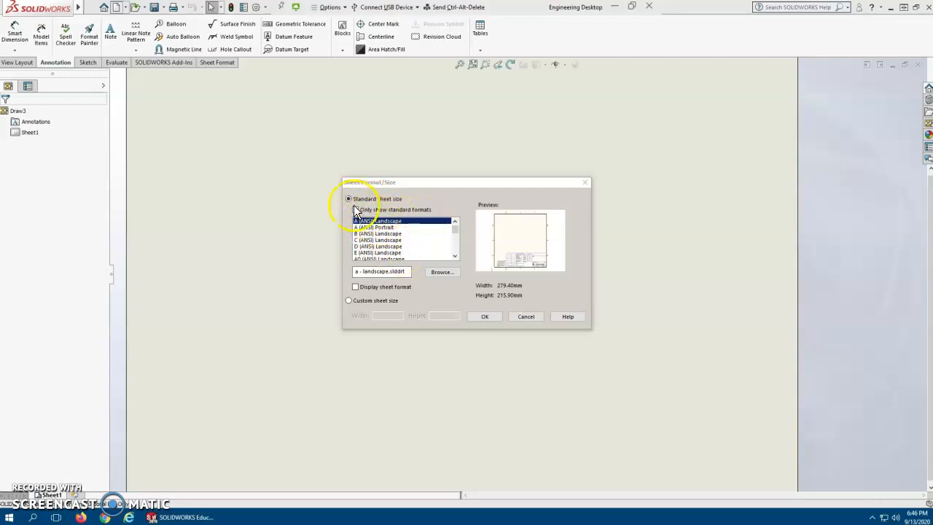
Set up the drawing sheet with the A (ANSI) Landscape size and no displayed sheet format
left_click(356, 209)
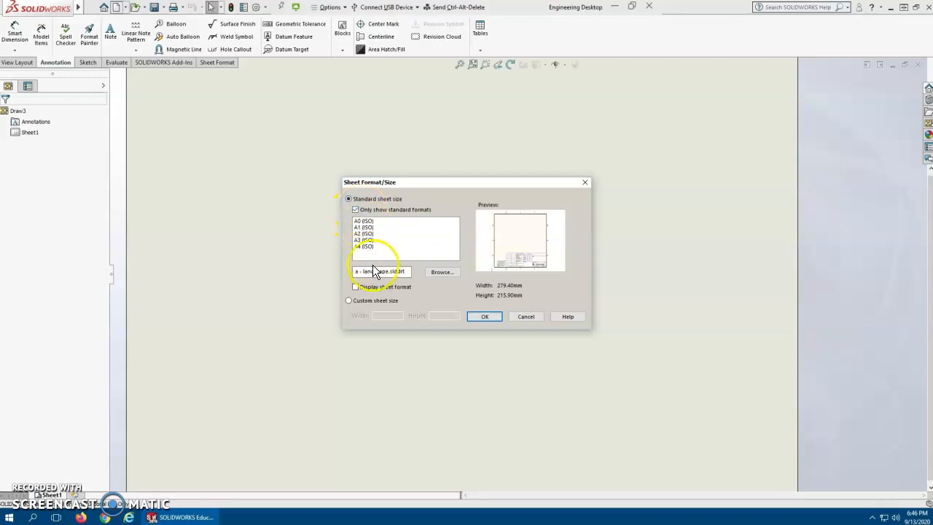
left_click(356, 209)
left_click(368, 220)
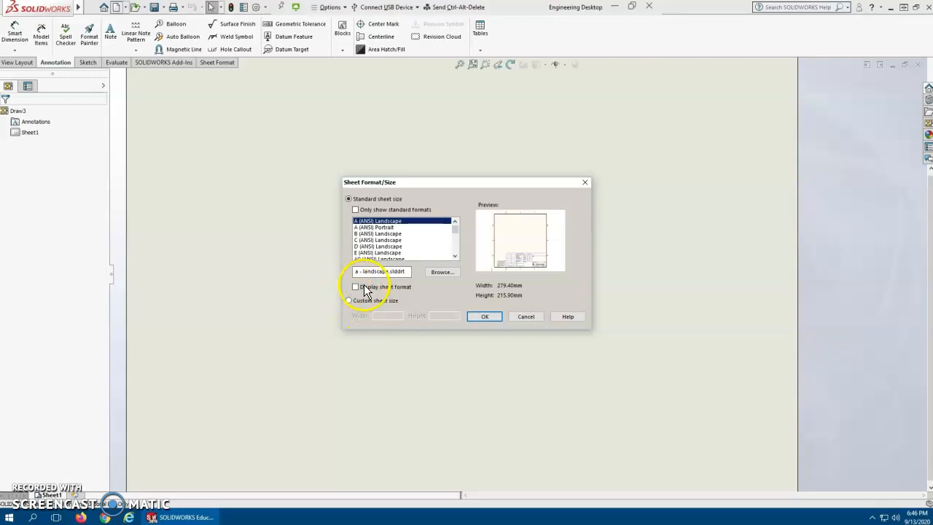
left_click(491, 319)
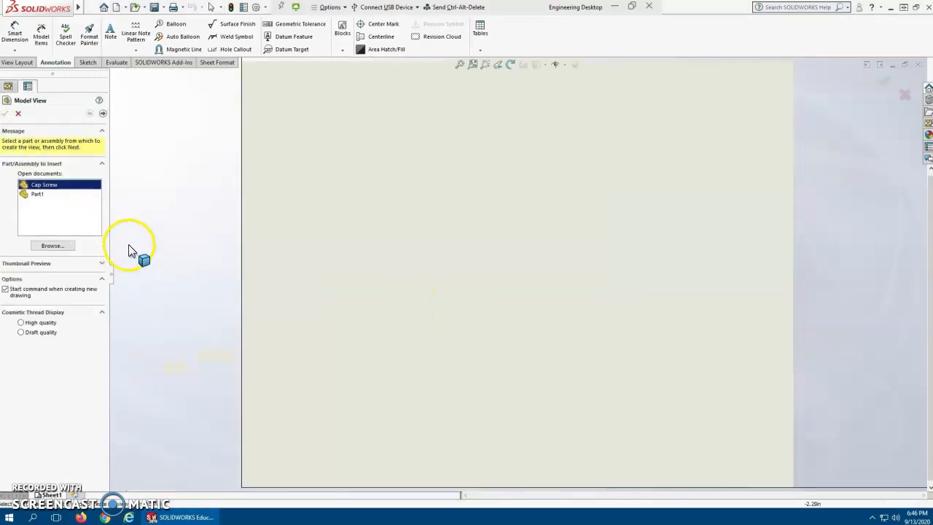
Insert the Cap Screw's front view in the Default configuration at the sheet's lower right, with a projected side view to its left
left_click(45, 186)
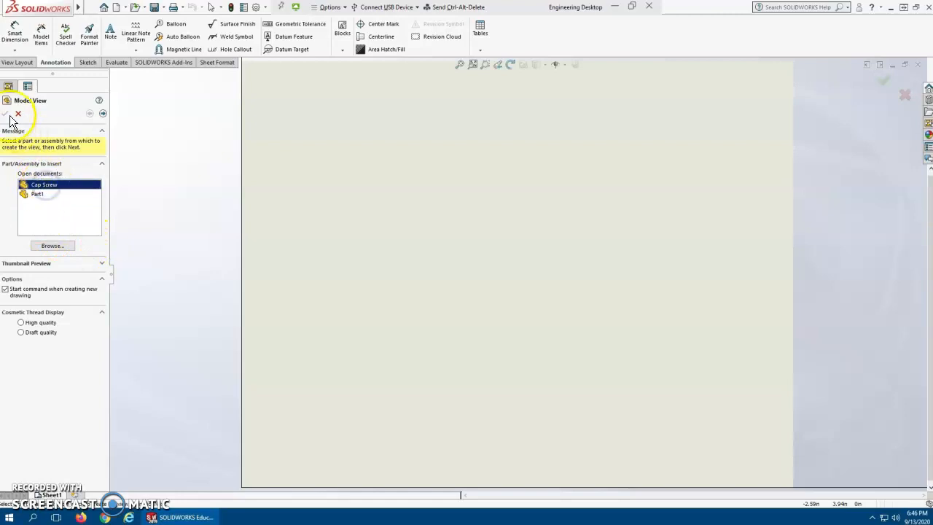
double_click(50, 192)
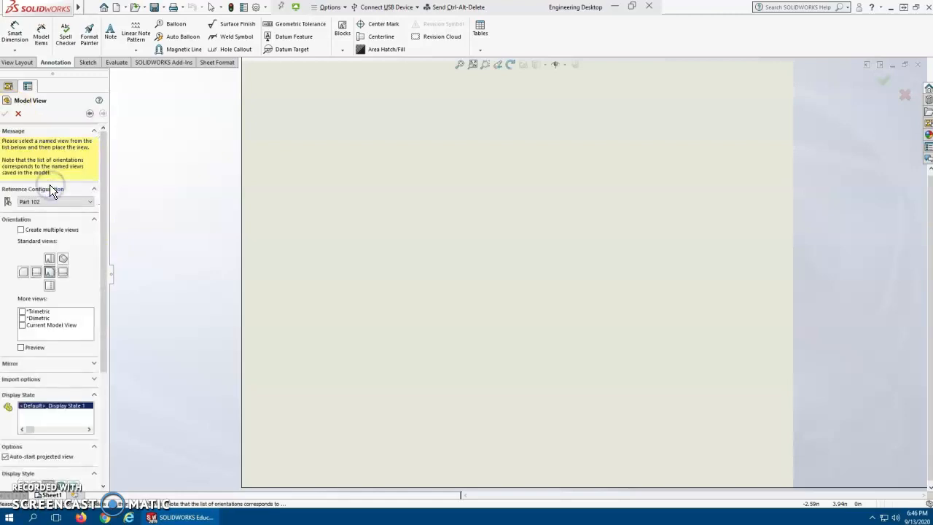
left_click(89, 202)
left_click(65, 210)
left_click(51, 274)
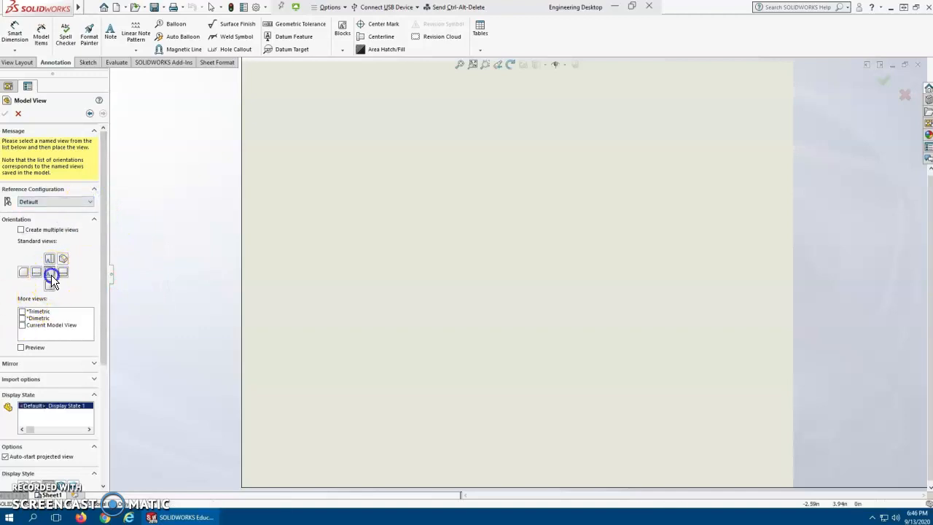
left_click(643, 335)
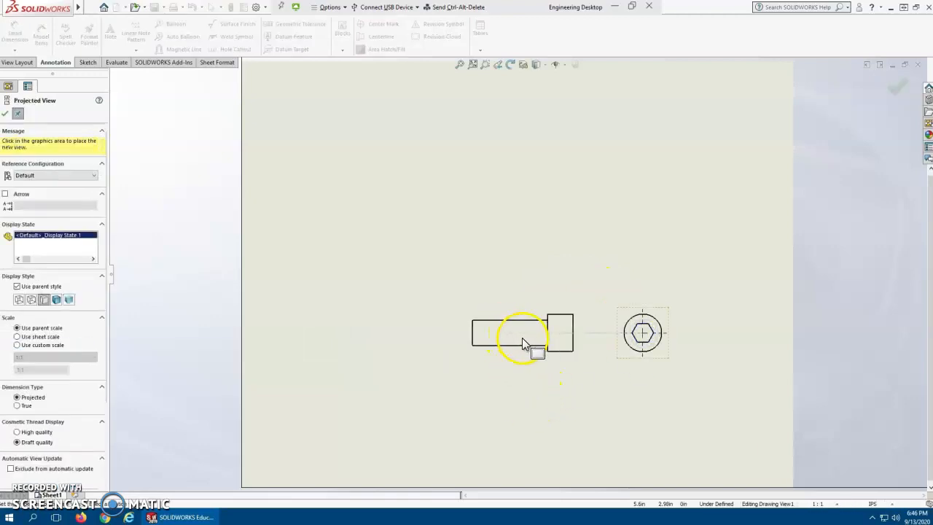
left_click(514, 341)
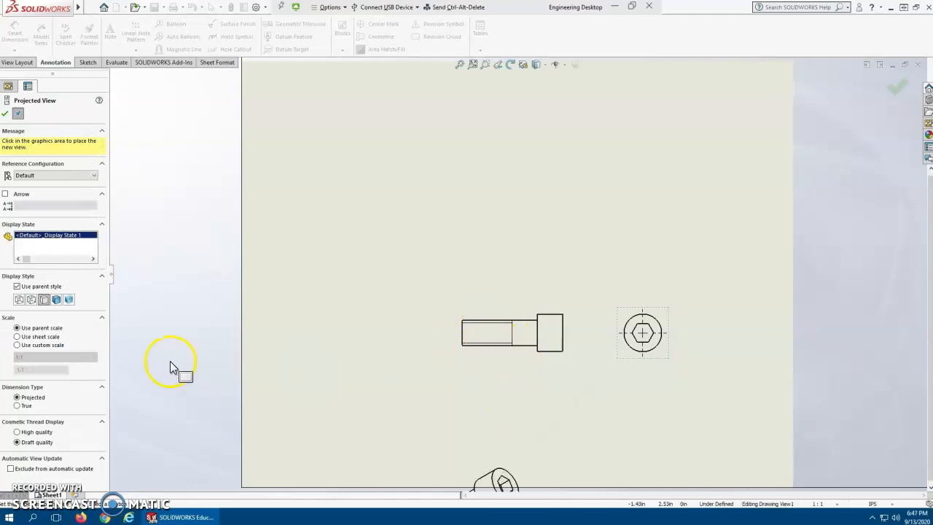
left_click(6, 114)
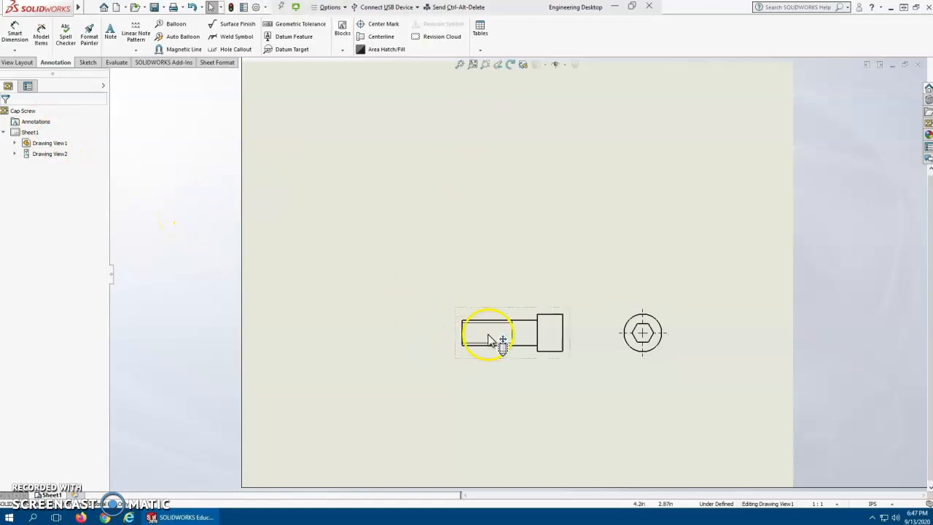
left_click(522, 335)
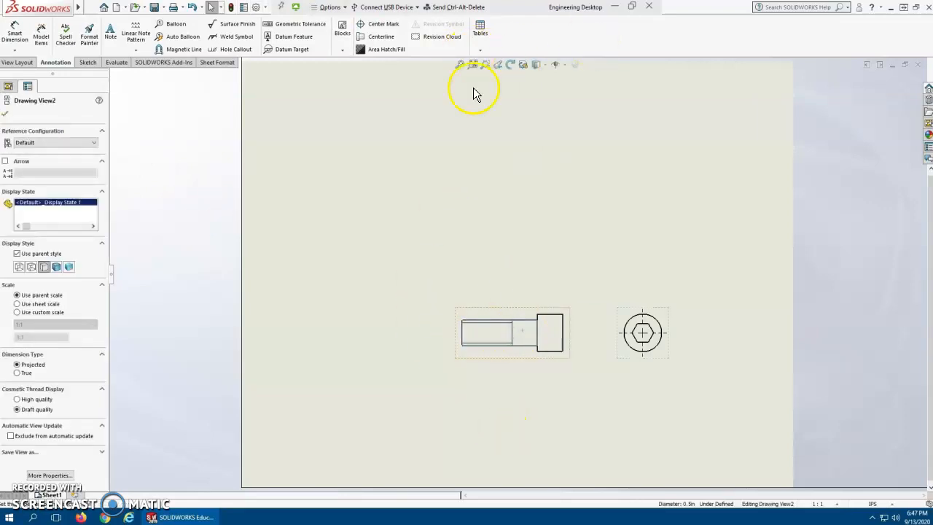
left_click(479, 51)
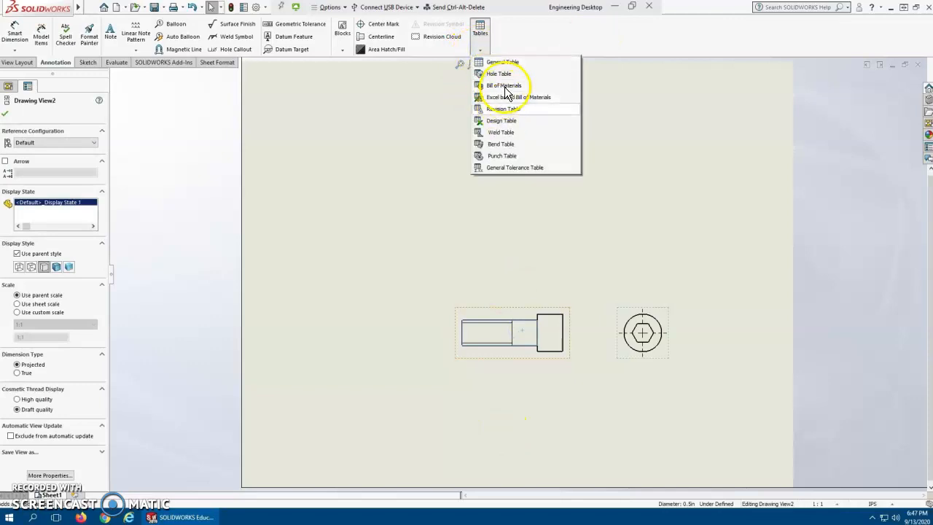
left_click(370, 312)
left_click(481, 51)
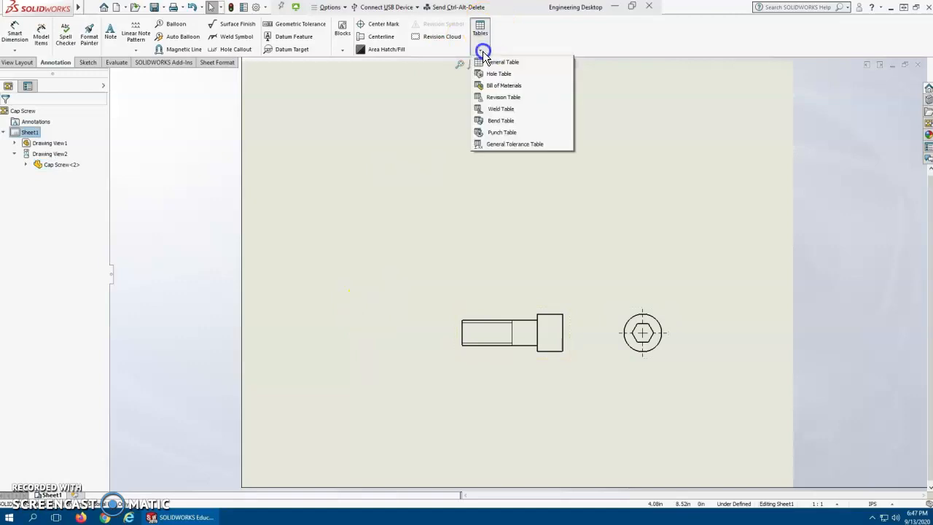
left_click(419, 264)
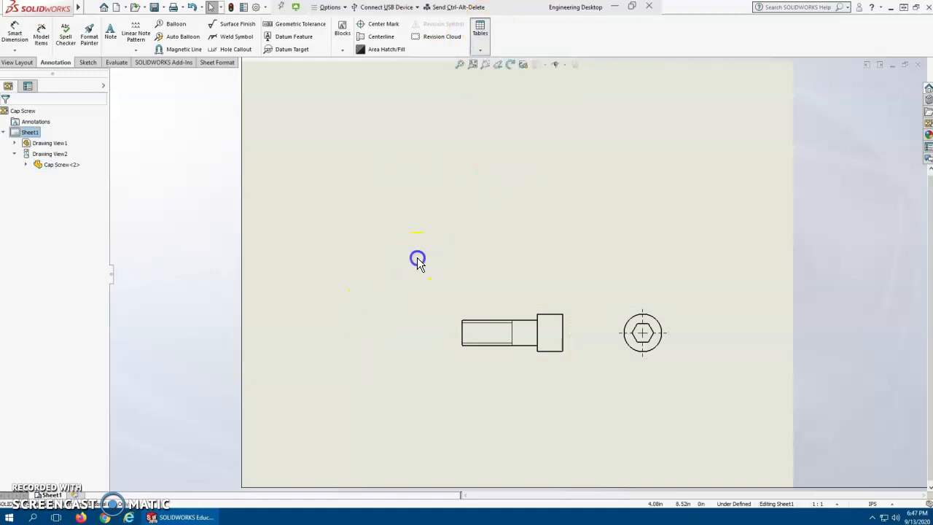
Insert the Cap Screw's design table from the projected side view and move the whole table onto the sheet
left_click(485, 333)
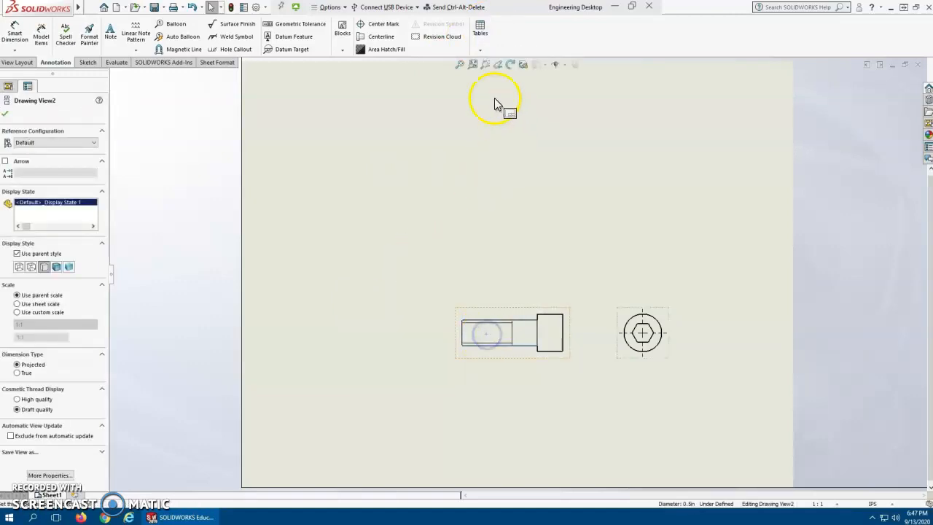
left_click(481, 45)
left_click(497, 121)
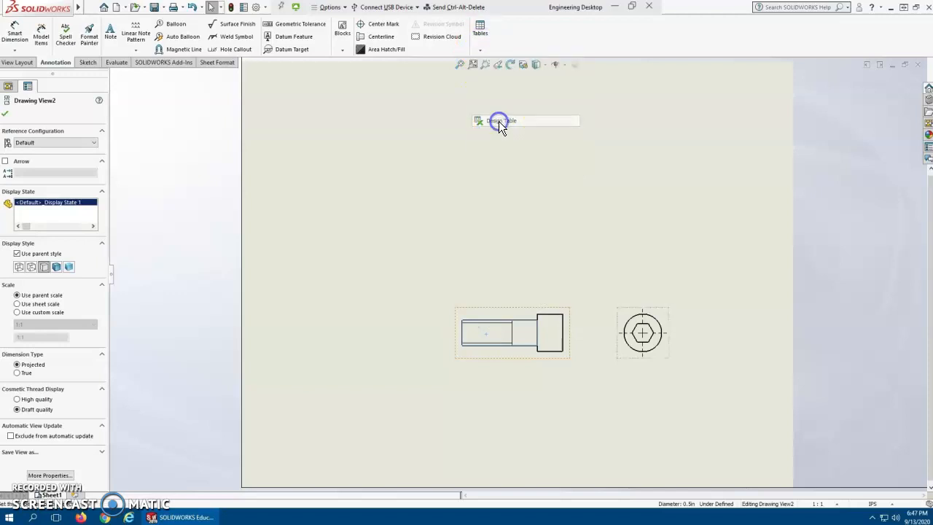
left_click(417, 234)
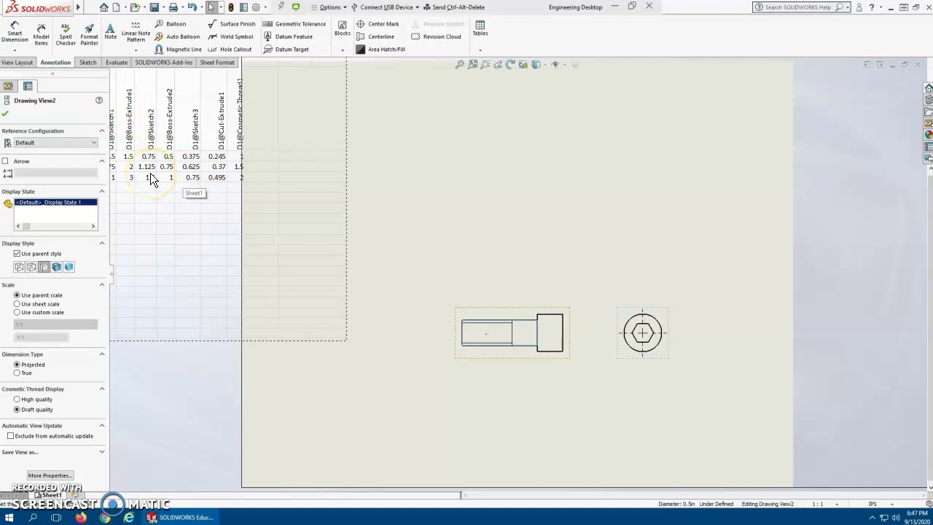
mouse_move(346, 208)
left_mouse_down()
mouse_move(535, 214)
mouse_move(537, 202)
mouse_move(612, 194)
mouse_move(613, 207)
left_mouse_up()
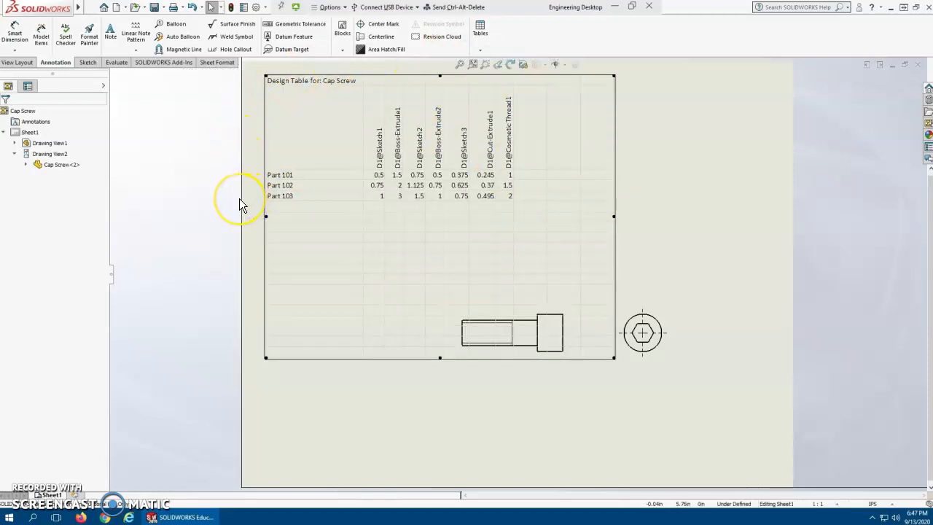
Stretch the design table downward on the sheet by its lower edge
left_click(338, 327)
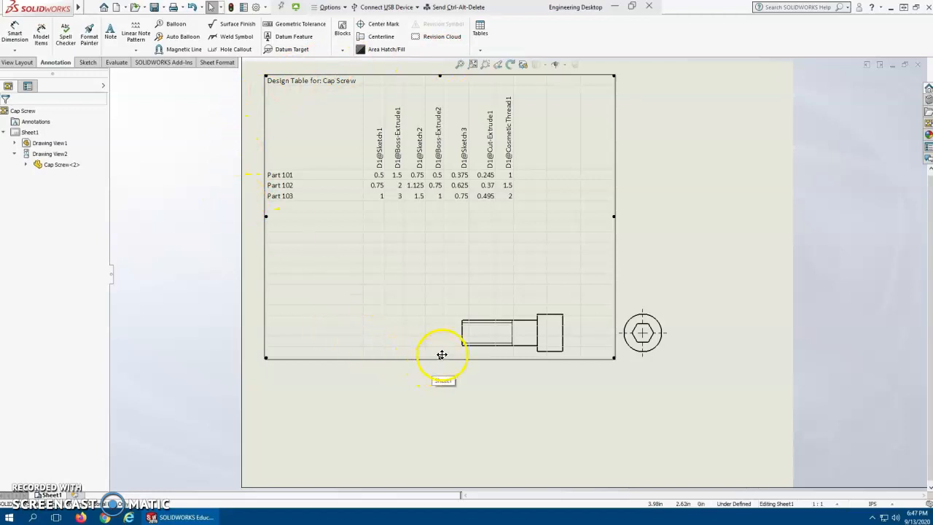
left_click_drag(438, 357, 439, 393)
left_click(612, 158)
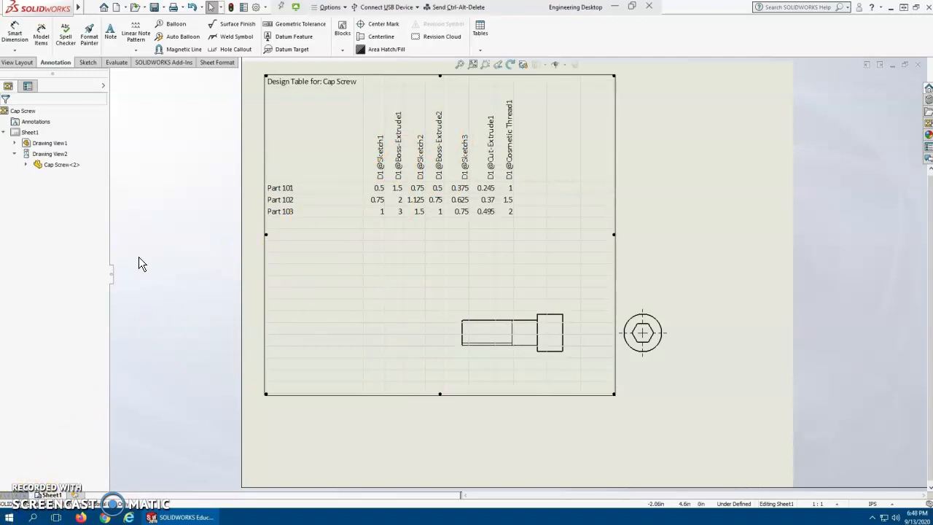
Open the design table for editing and center its header row 2 horizontally
left_click(330, 83)
left_click_drag(331, 83, 349, 94)
double_click(335, 131)
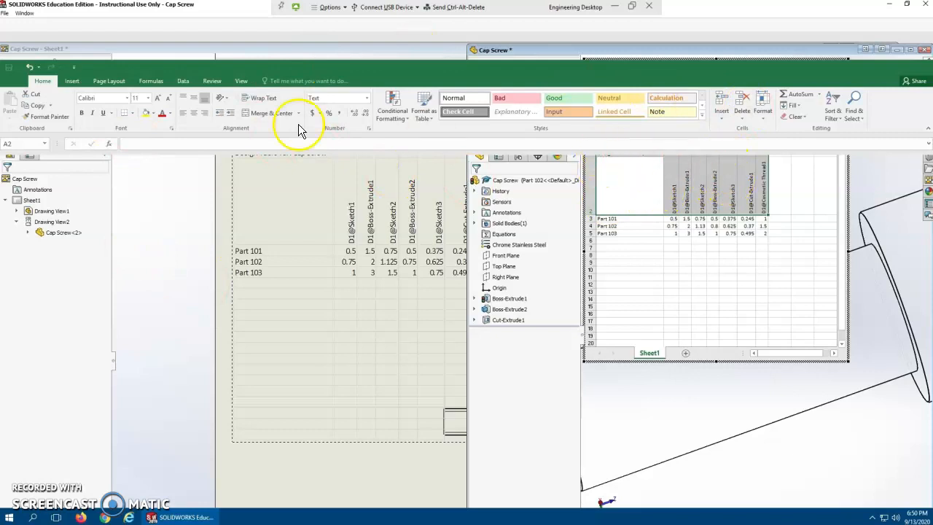
left_click(194, 113)
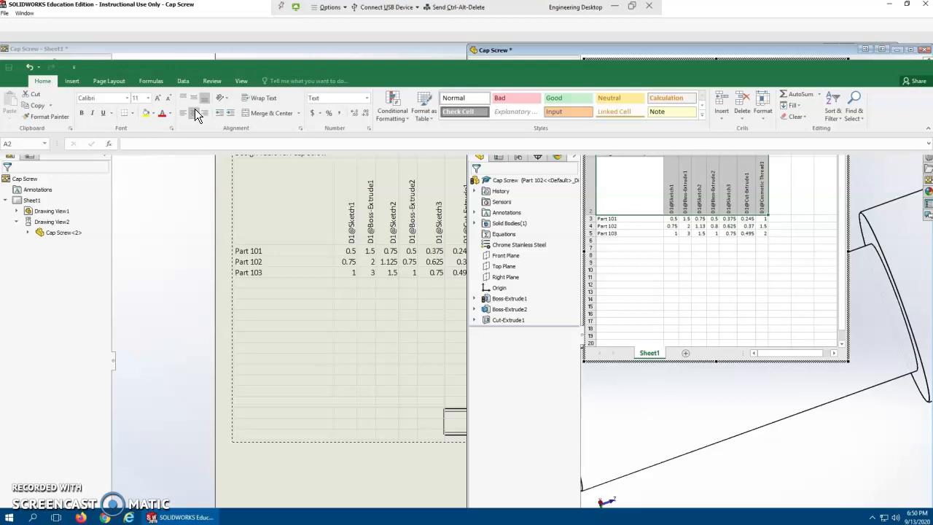
left_click(195, 100)
left_click(642, 266)
Format the dimension values in cells B3:H5 with three decimal places and exit the table
left_click_drag(671, 218, 762, 232)
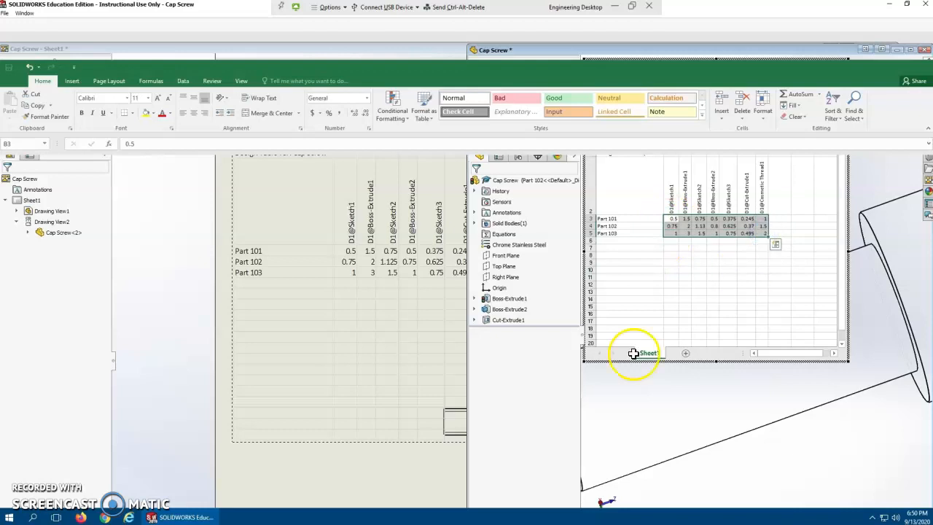
left_click(355, 113)
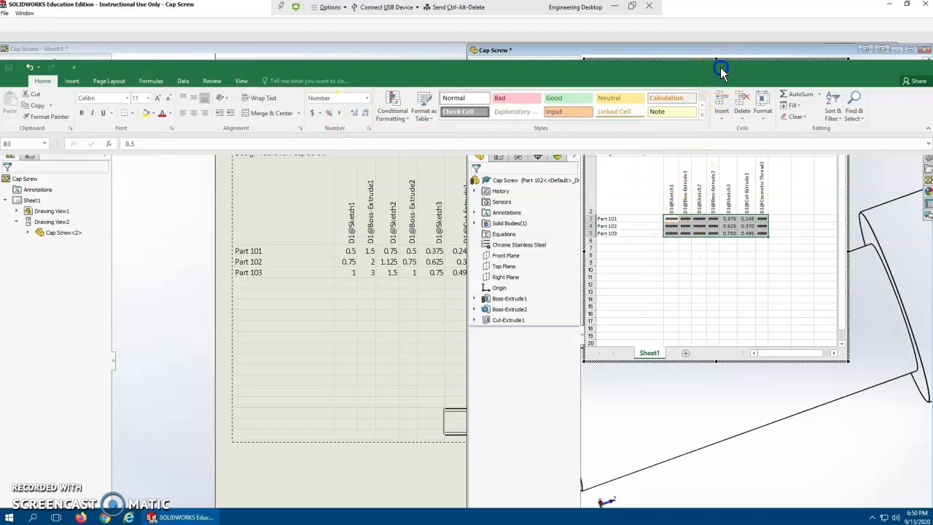
left_click(753, 195)
left_click(676, 158)
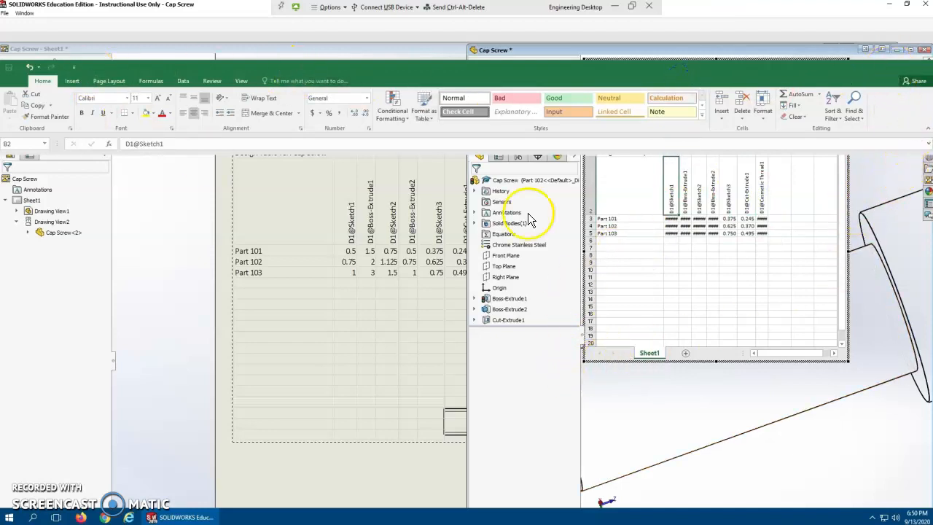
left_click(889, 173)
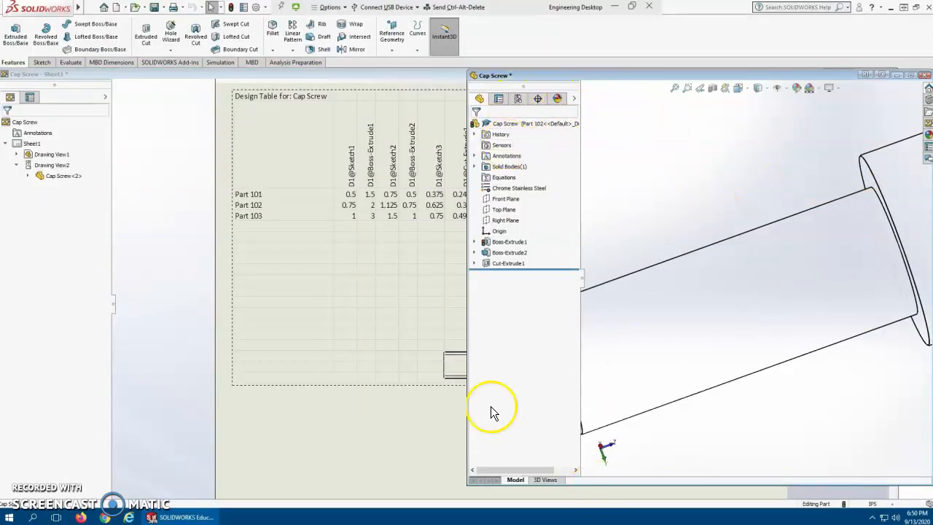
Reopen the design table for editing and move it lower in the part window so its column headings are accessible
left_click(317, 248)
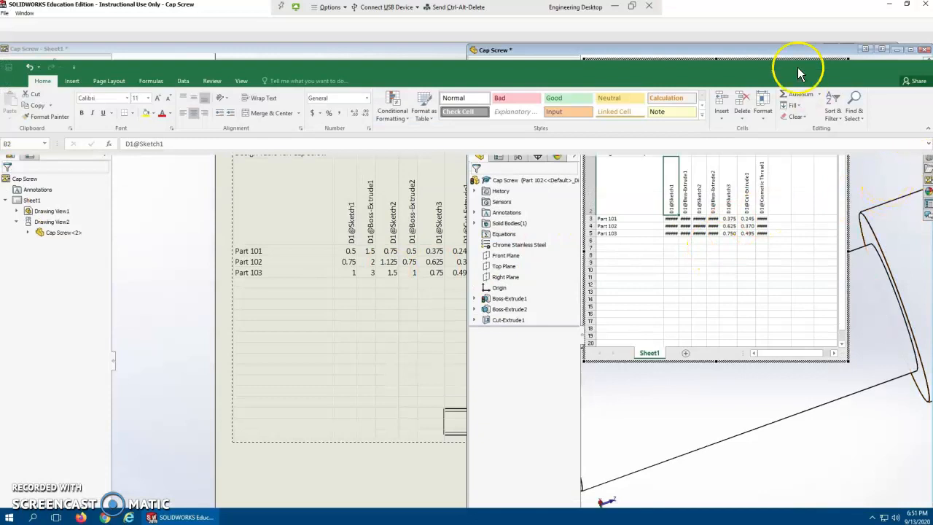
left_click_drag(763, 234, 728, 234)
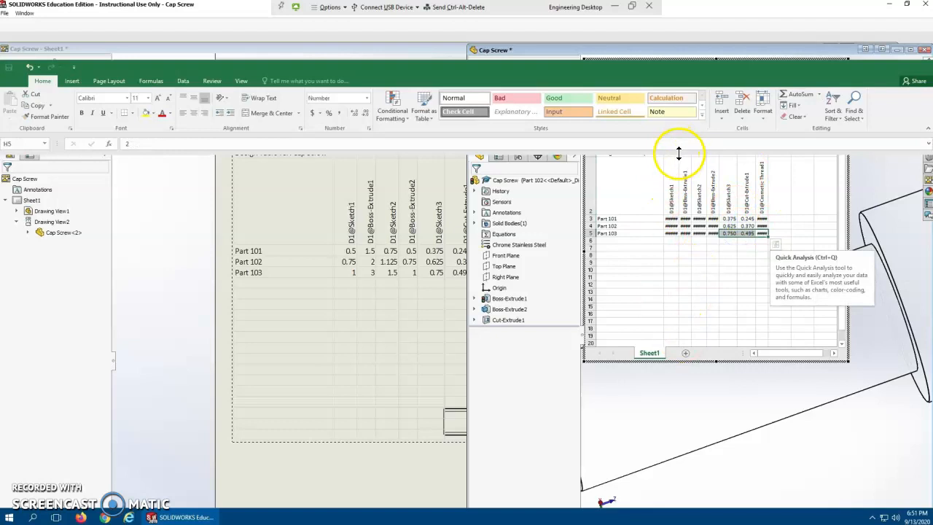
left_click(636, 388)
left_click_drag(636, 389, 631, 471)
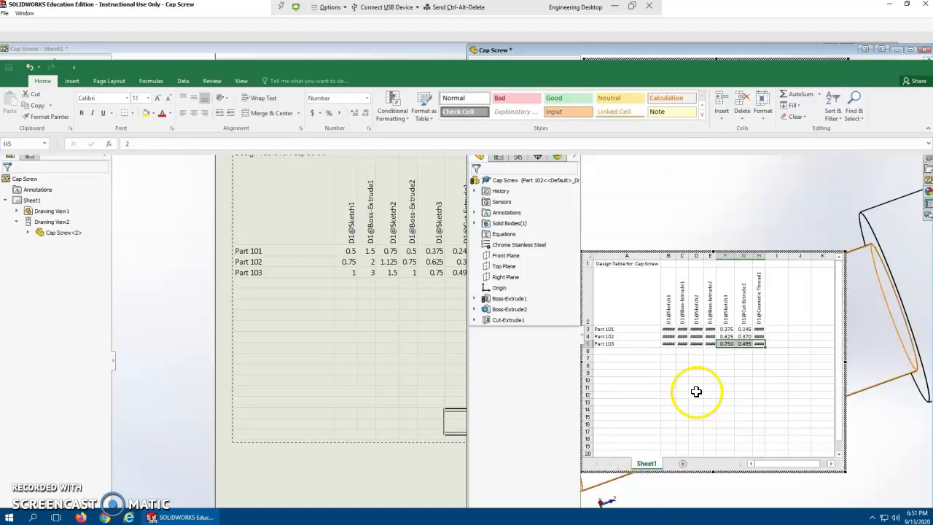
Autofit the widths of design table columns B, C, D, E and H to their values
double_click(689, 257)
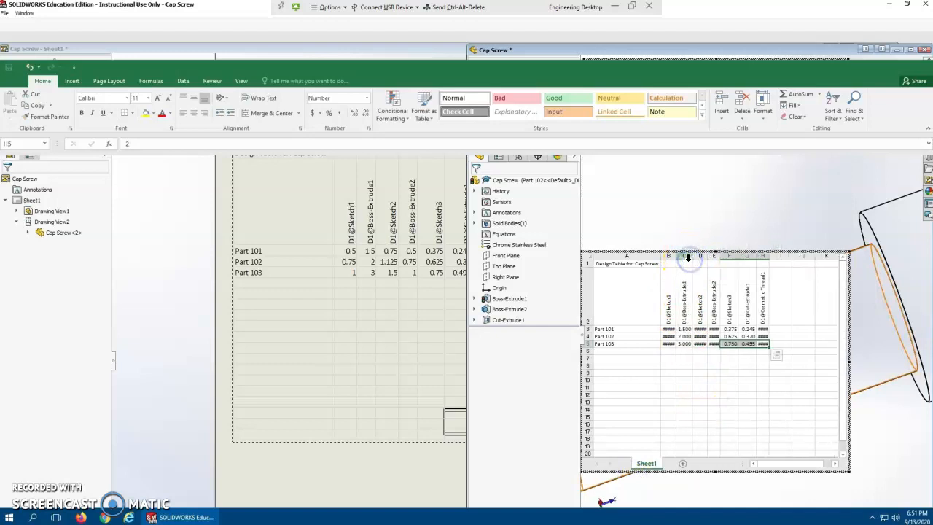
double_click(674, 255)
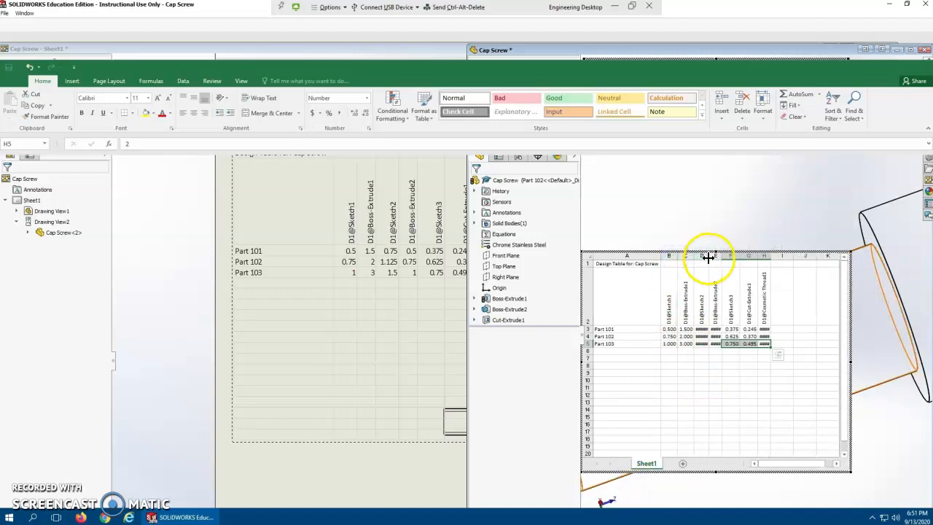
double_click(706, 255)
double_click(723, 258)
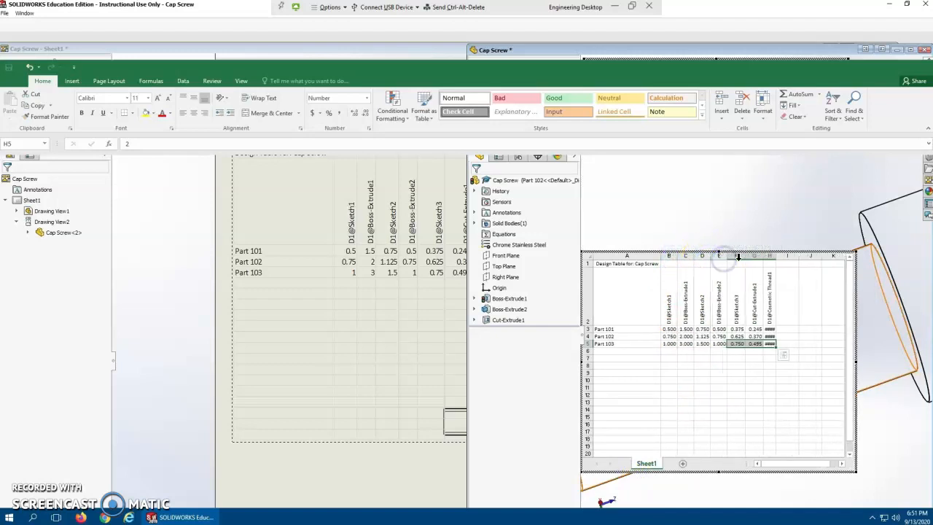
double_click(775, 256)
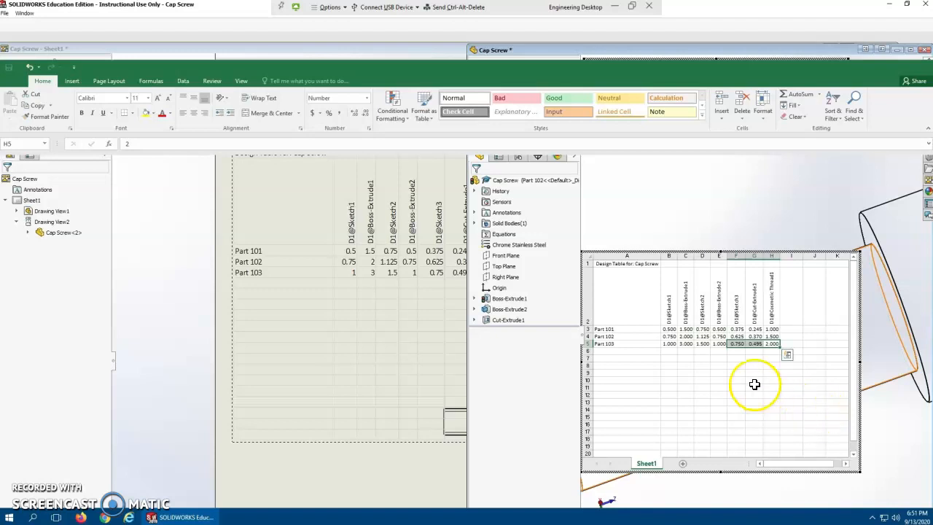
Remove the upward text rotation from the design table header cells B2:H2 so their text runs horizontally
left_click_drag(669, 292, 772, 297)
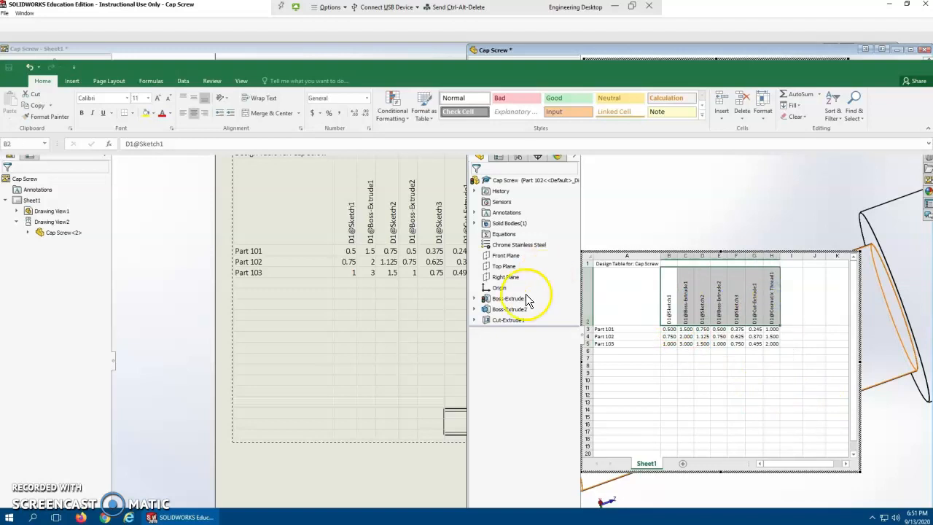
left_click(227, 100)
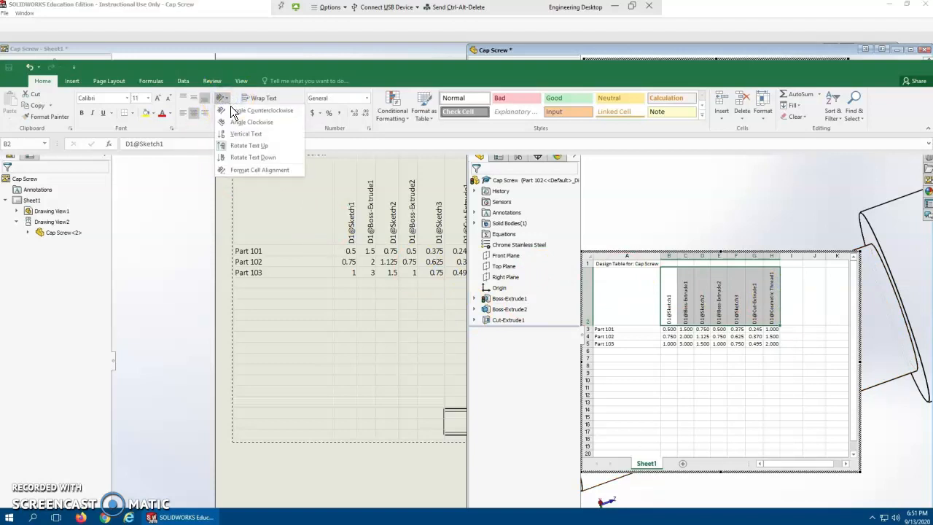
left_click(253, 159)
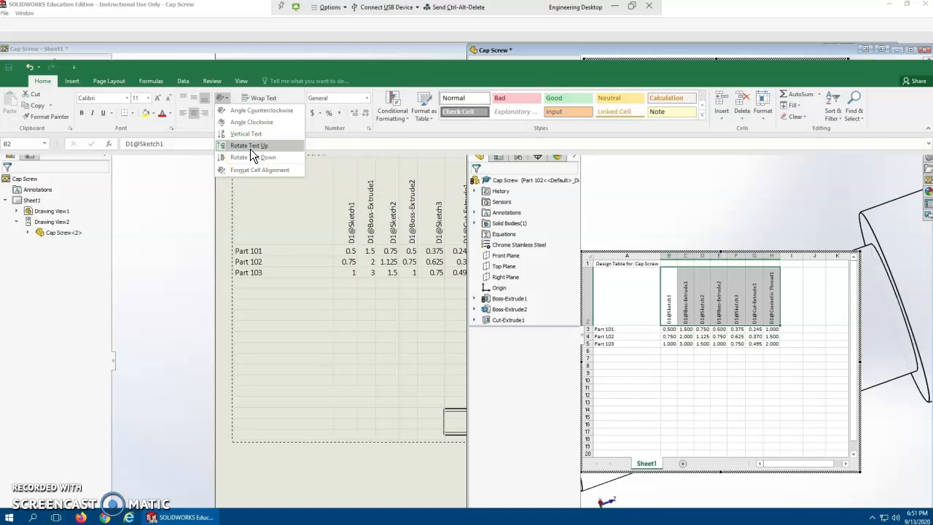
left_click(250, 147)
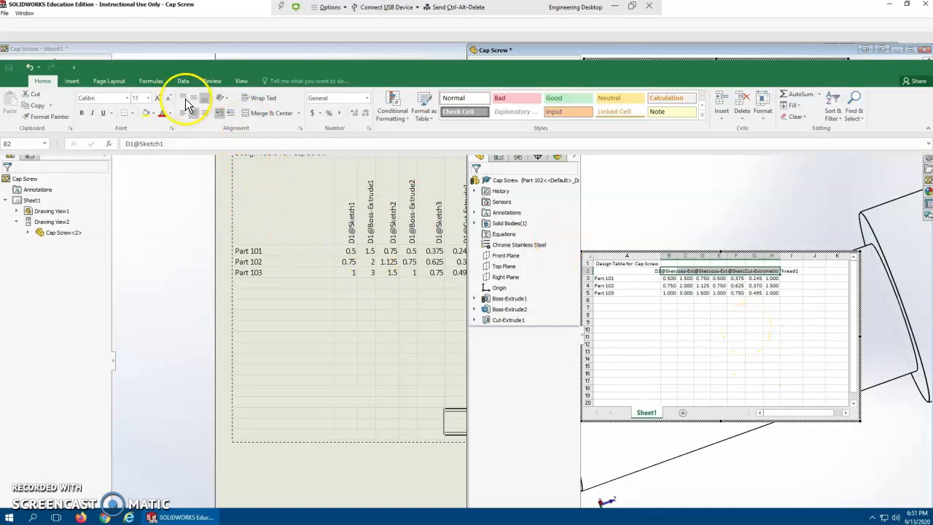
Try Rotate Text Down on header cells B2:H2, and switch them back to Rotate Text Up
left_click(226, 99)
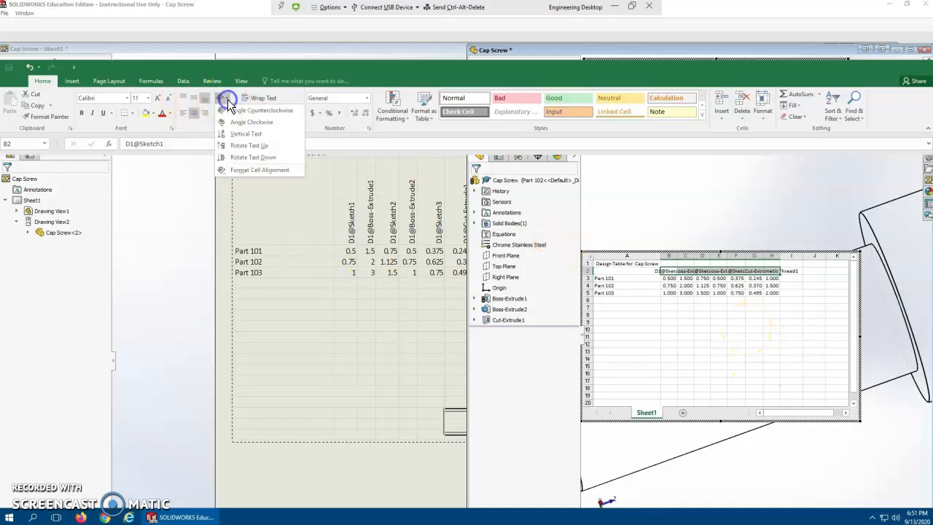
left_click(235, 158)
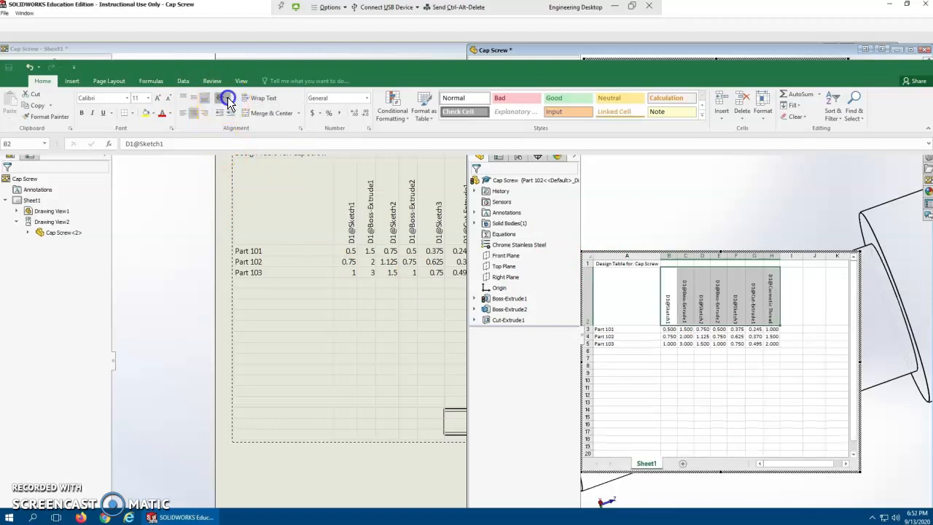
left_click(222, 98)
left_click(244, 149)
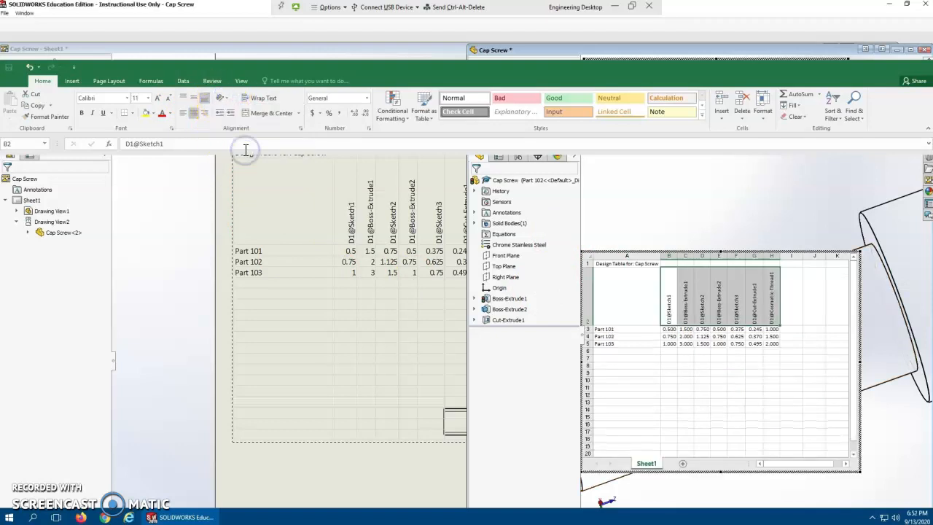
Return the text in header cells B2:H2 to horizontal and wrap it
left_click(227, 98)
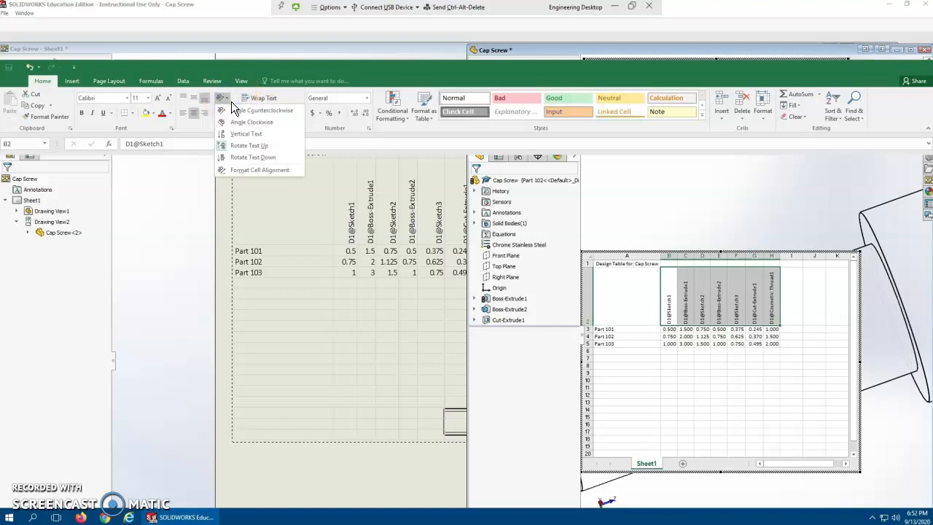
left_click(250, 146)
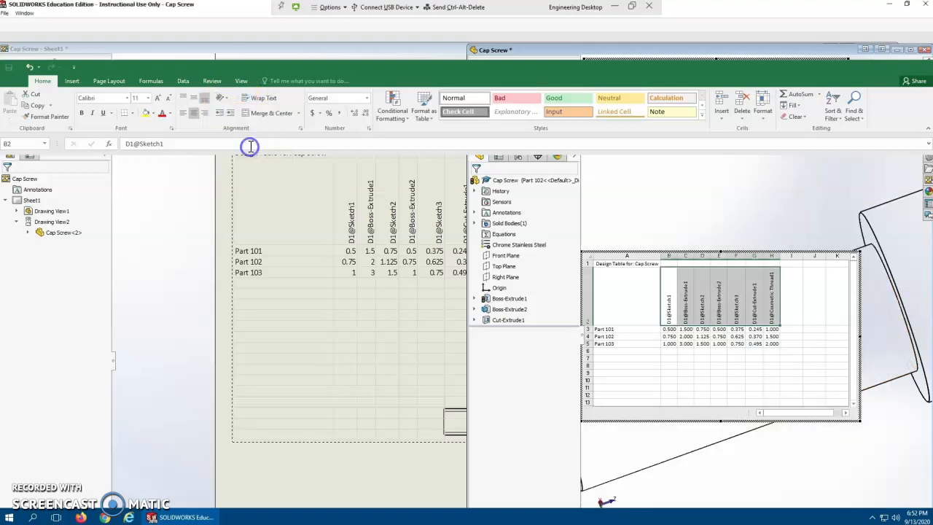
left_click(260, 98)
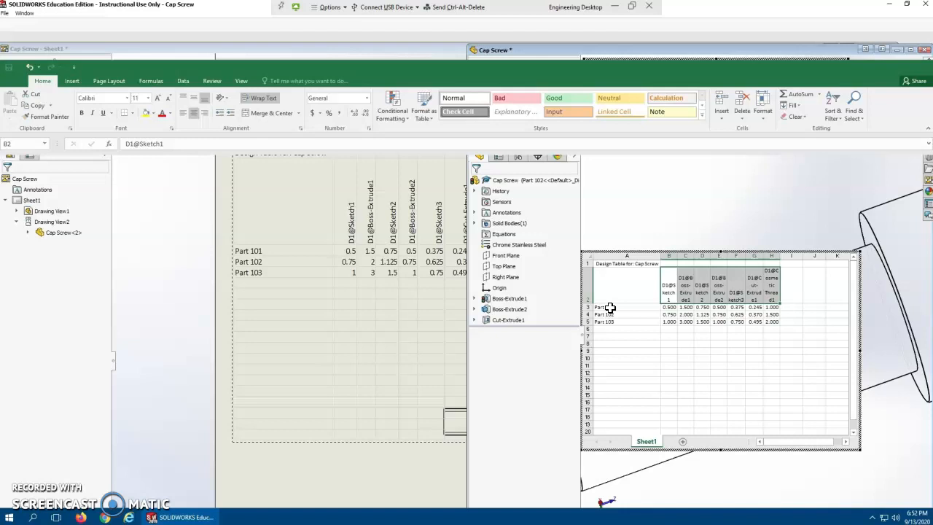
Rename header B2 to "Diameter" and widen column B so the word fits on one line
left_click(668, 297)
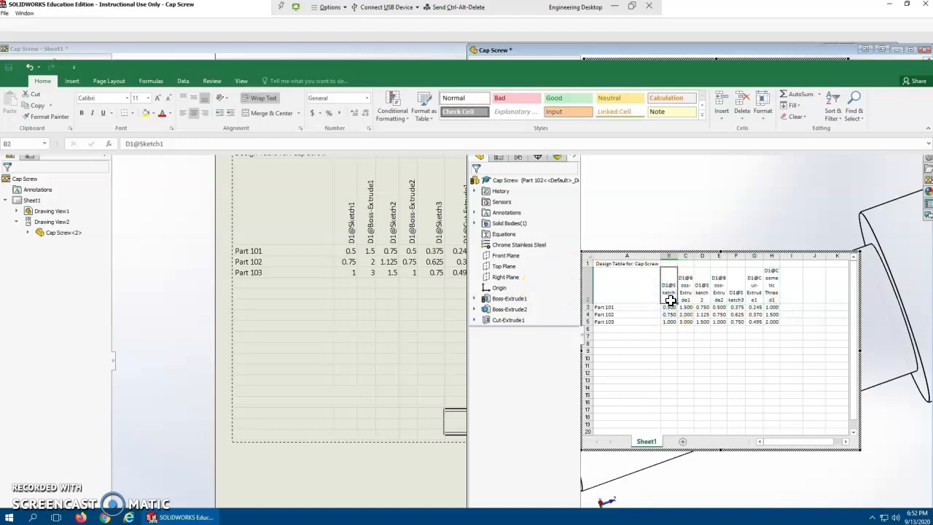
type("Diameter")
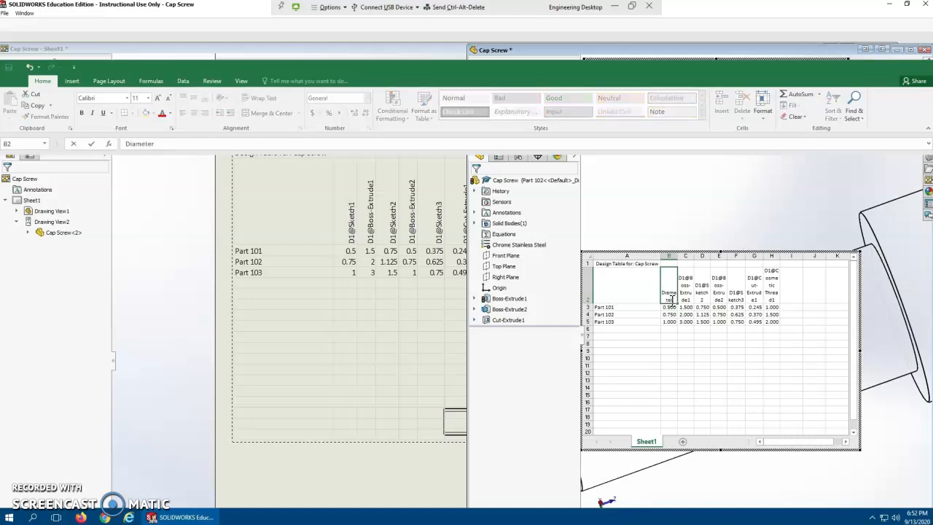
key("Return")
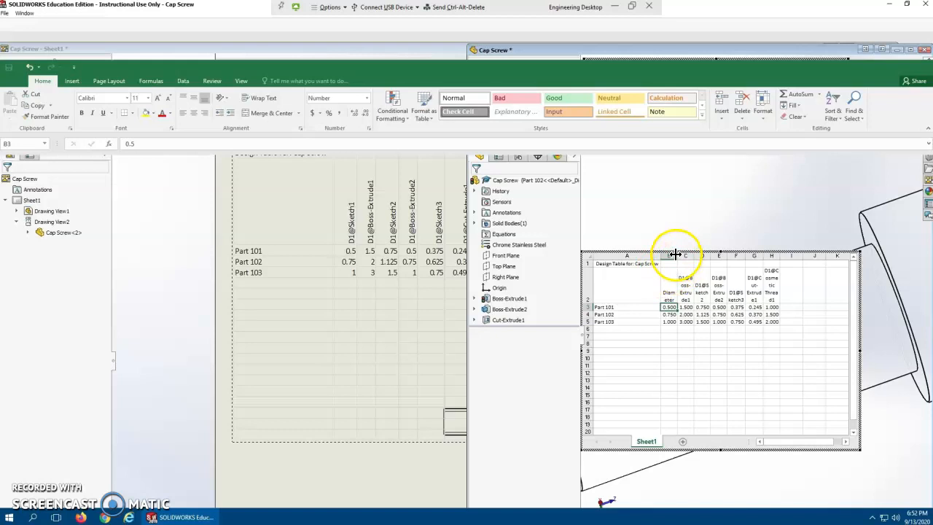
left_click_drag(677, 254, 689, 256)
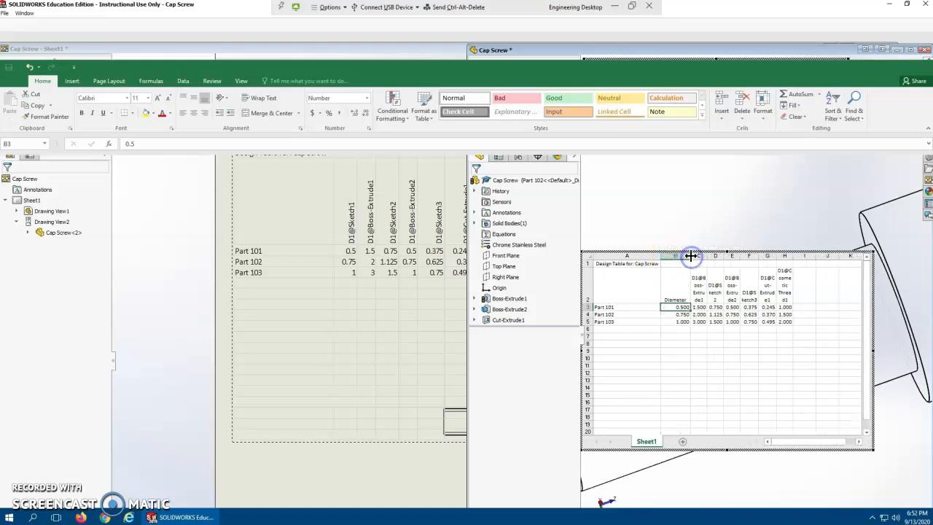
Rename header C2 to "Length" and widen column C slightly to fit the word
left_click(698, 285)
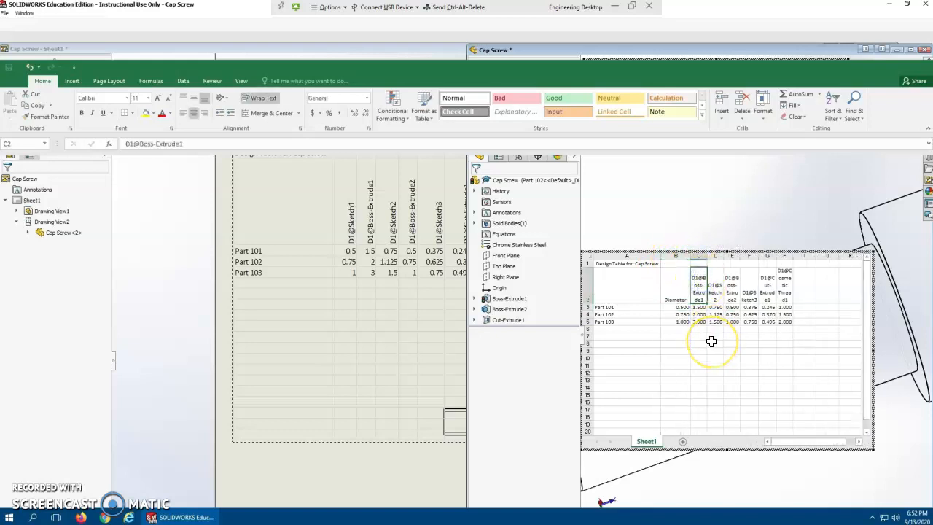
type("Leng")
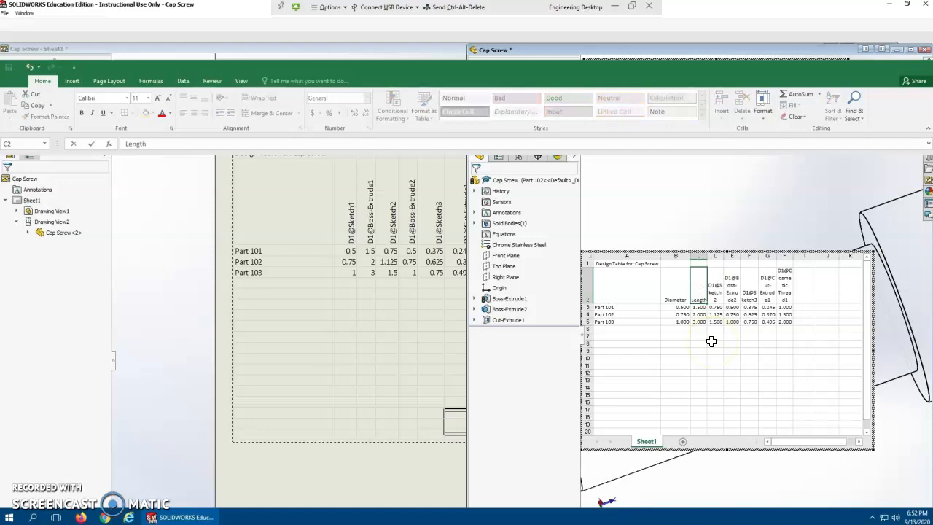
type("th")
key("Return")
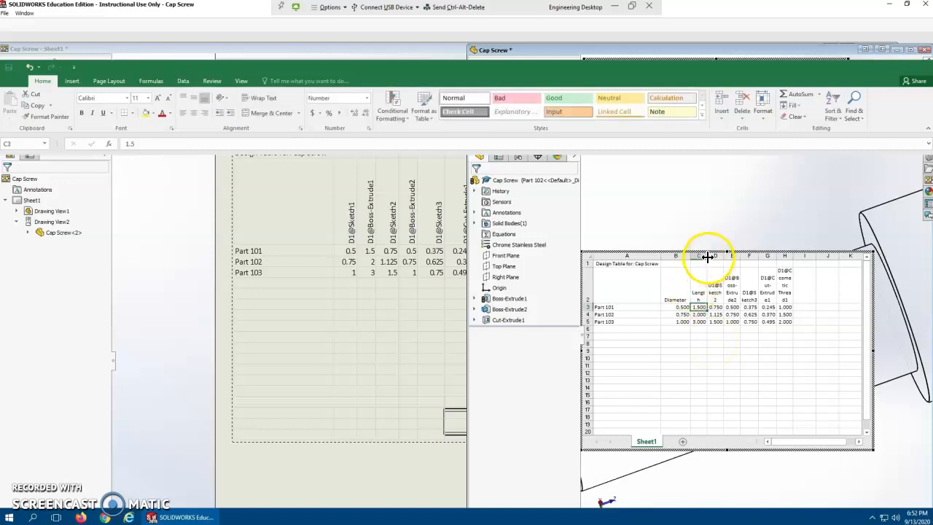
left_click_drag(706, 257, 709, 256)
Rename header D2 to "Head Diameter" and widen column D so it wraps between the two words
left_click(718, 283)
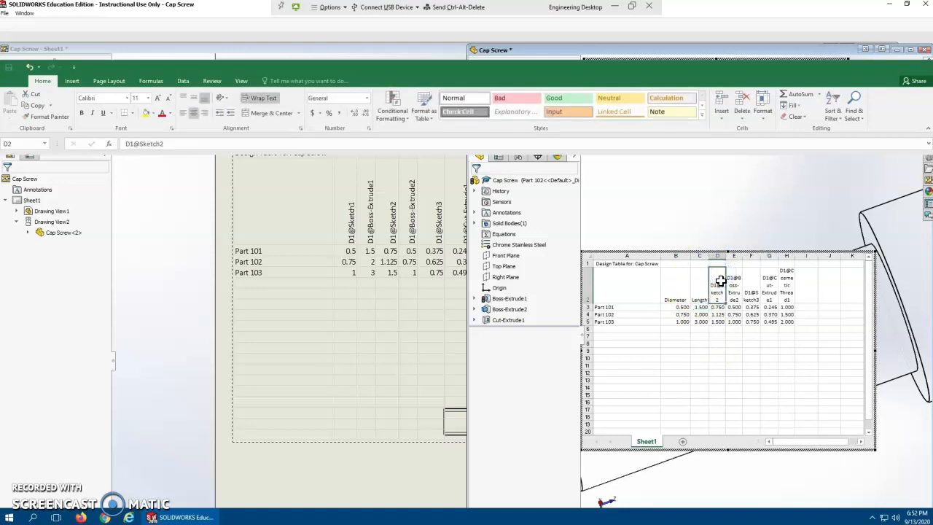
type("Head Diameter")
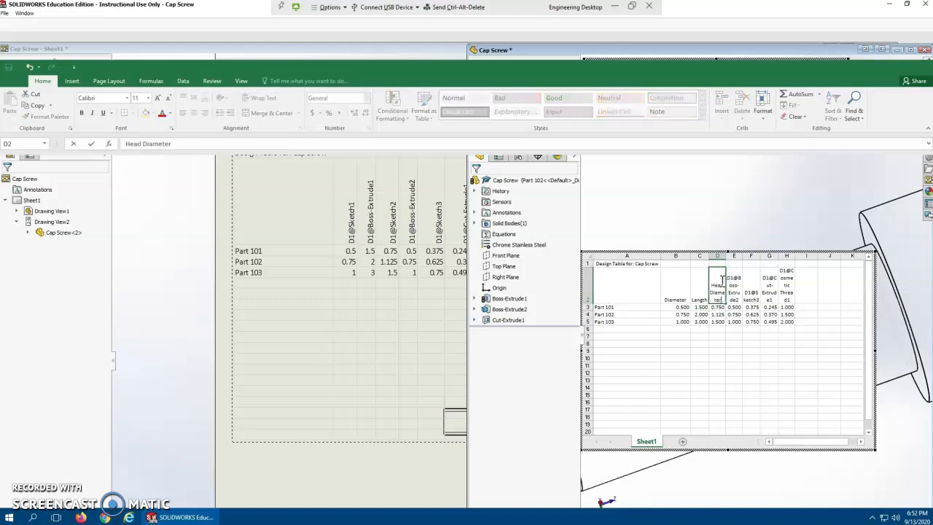
left_click(728, 257)
left_click_drag(729, 258, 735, 258)
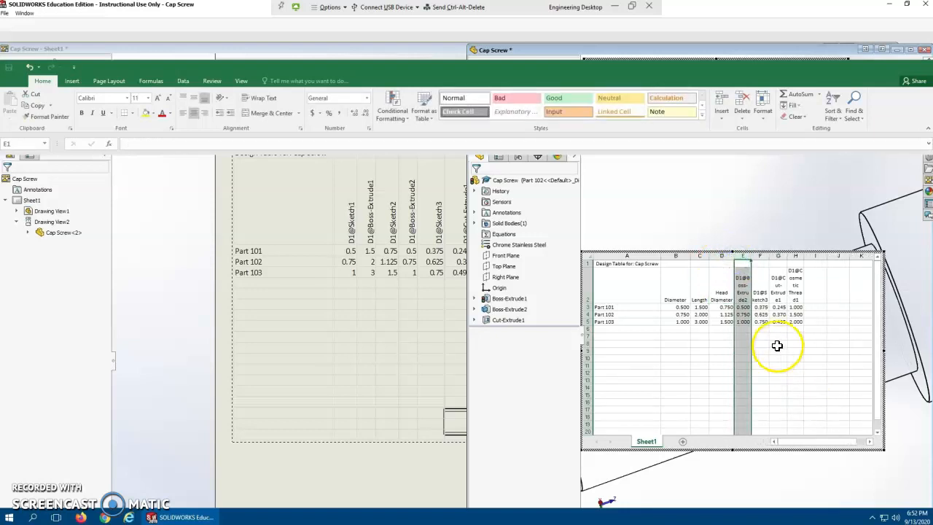
Rename header E2 to "Head Height" and widen column E slightly so neither word is split
left_click(743, 292)
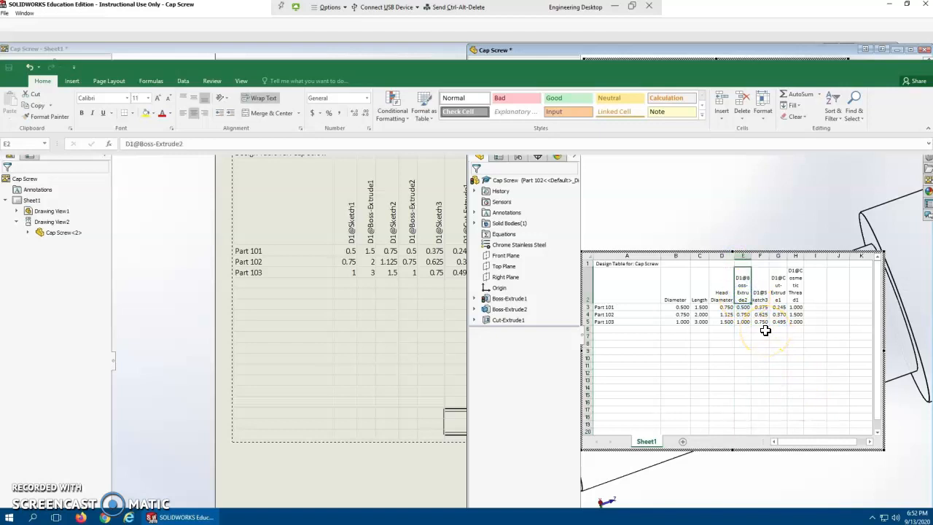
type("Head")
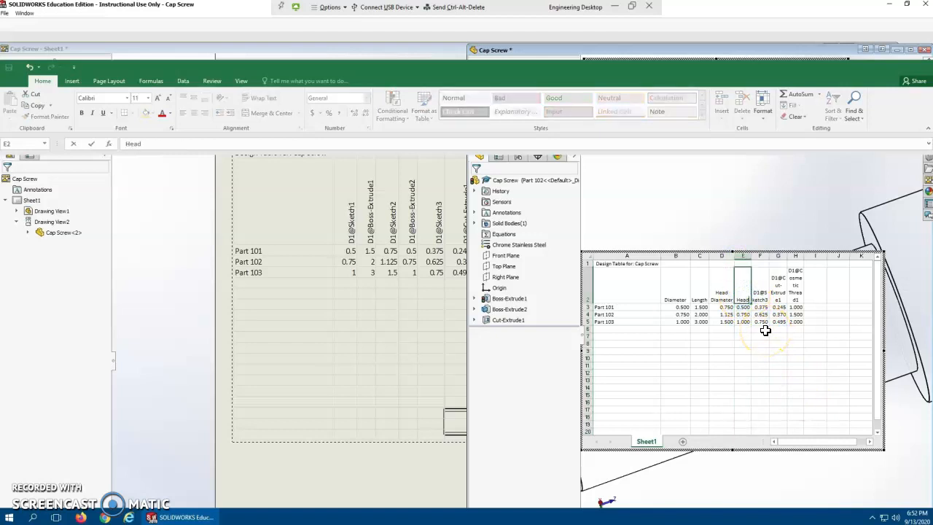
type(" Height")
key("Return")
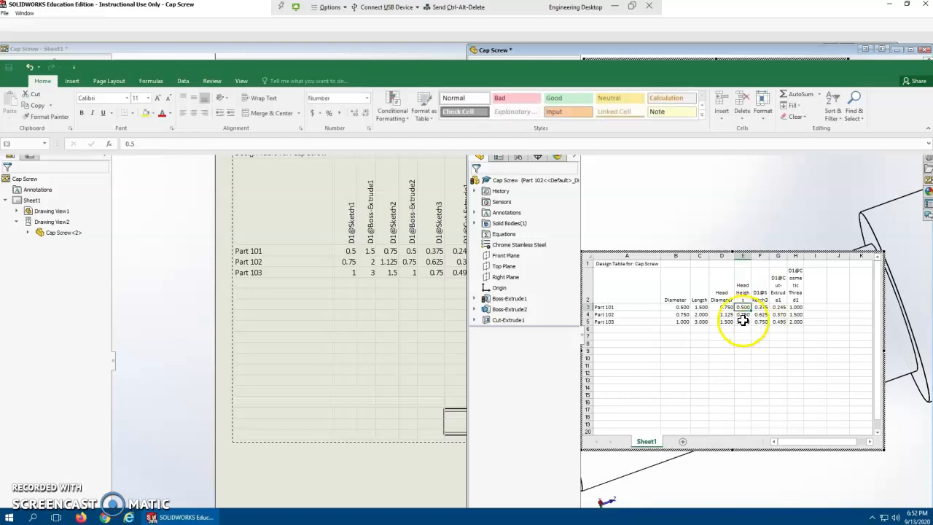
left_click_drag(751, 253, 754, 254)
Rename header F2 to "Hex Width"
left_click(765, 287)
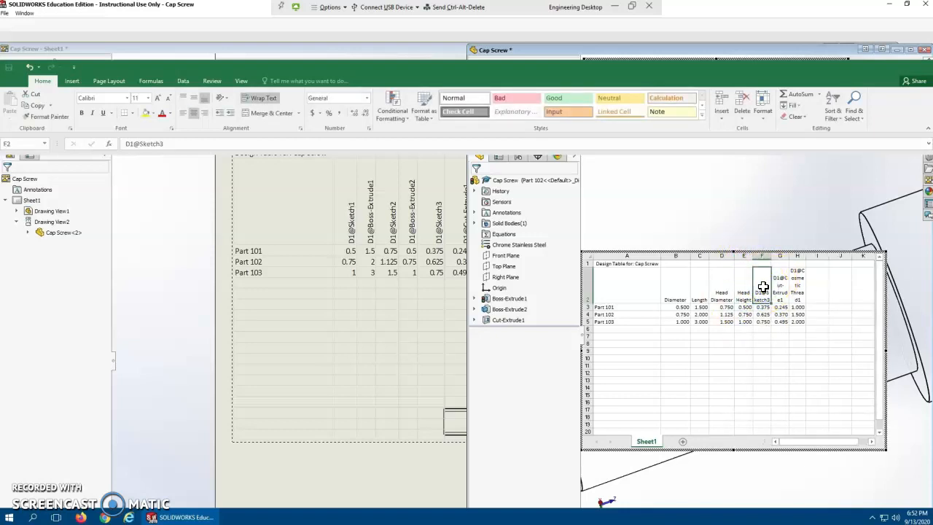
type("Hex Wid")
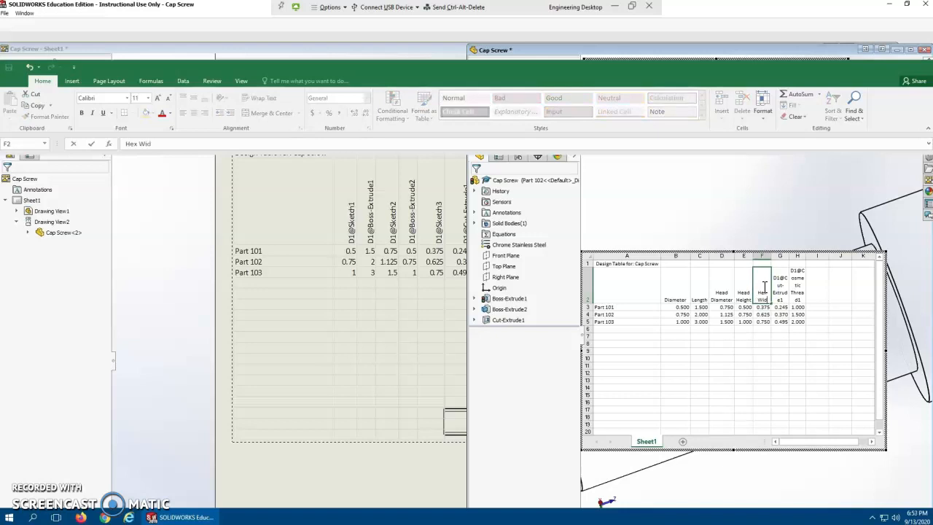
key("Return")
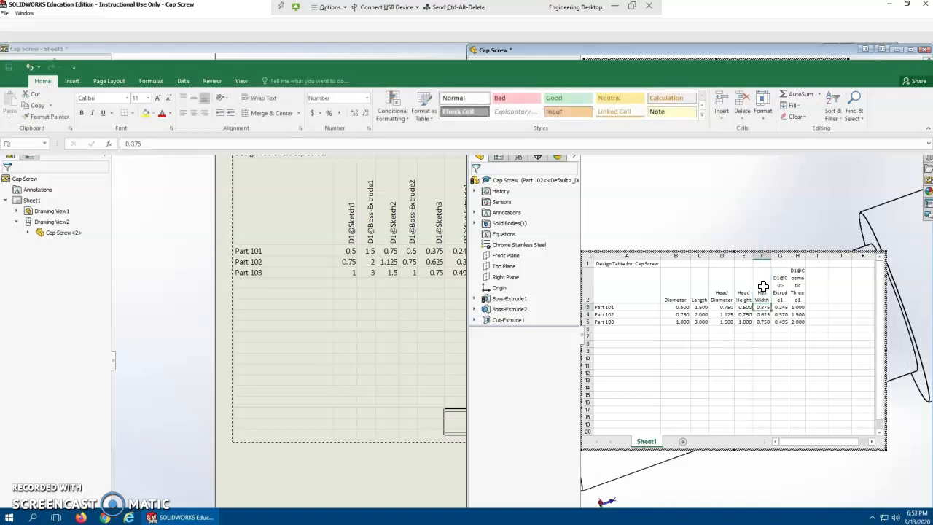
Rename header G2 to "Hex Depth", correcting any misspelling in the entry
key("Up")
key("Right")
type("He")
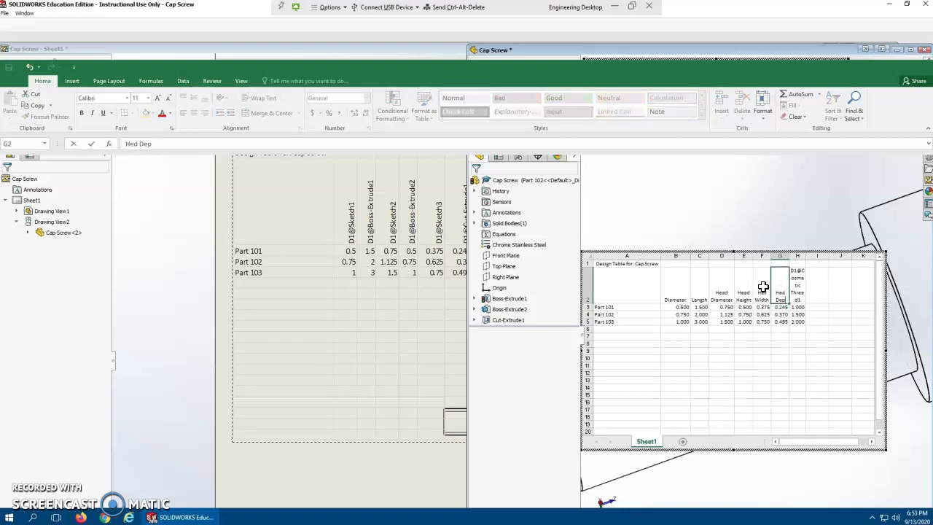
key("Return")
key("Up")
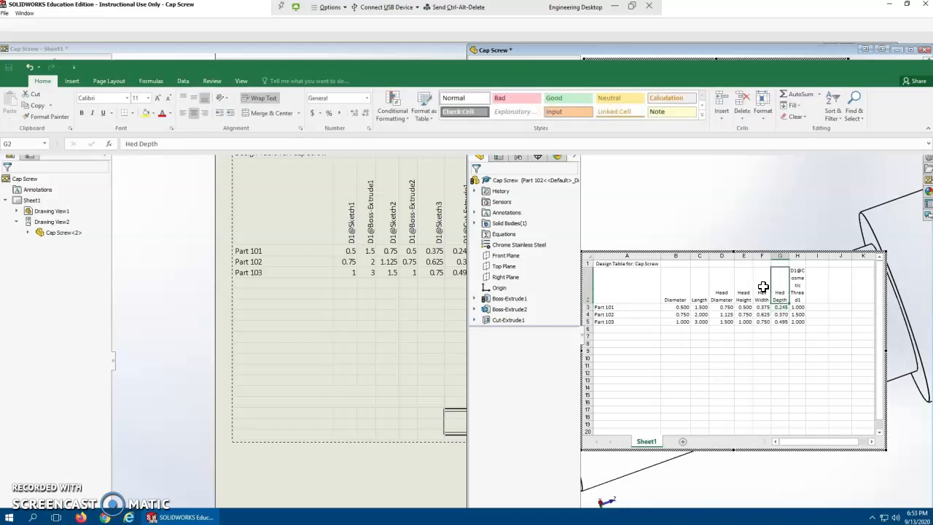
left_click(137, 143)
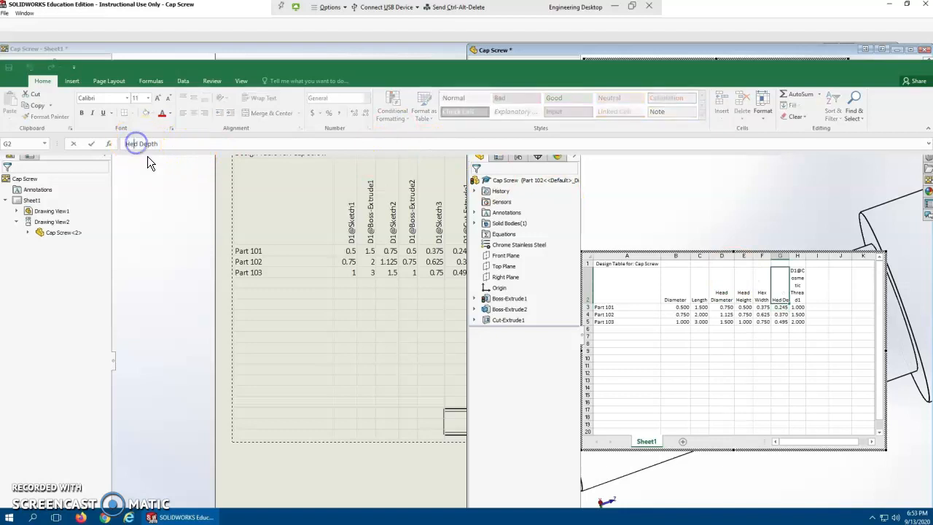
key("BackSpace")
key("Return")
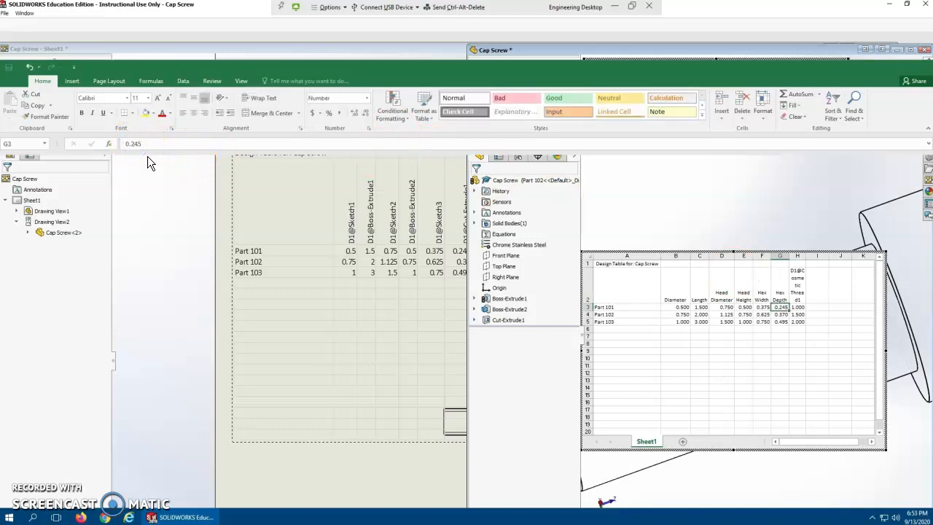
Rename header H2 to "Thread Length" and fit column H's width to the wrapped words
key("Up")
key("Right")
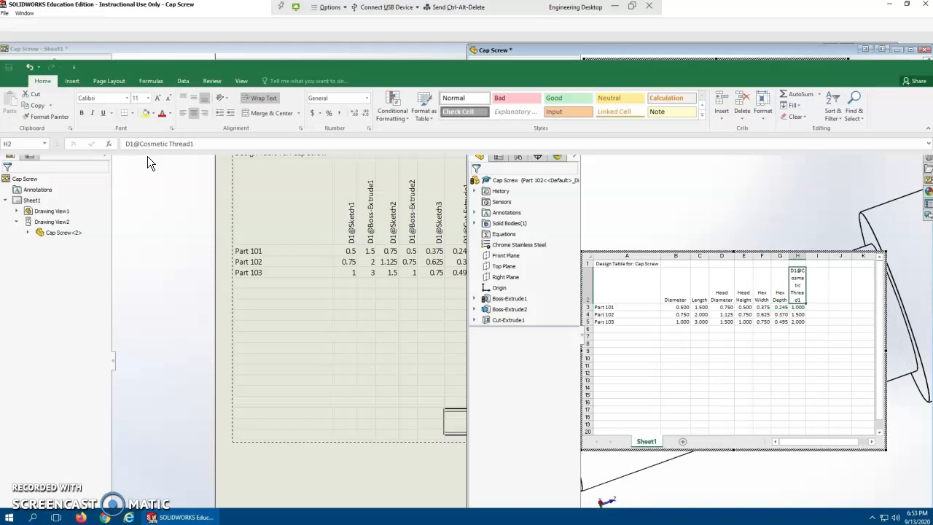
type("Thread Length")
key("Return")
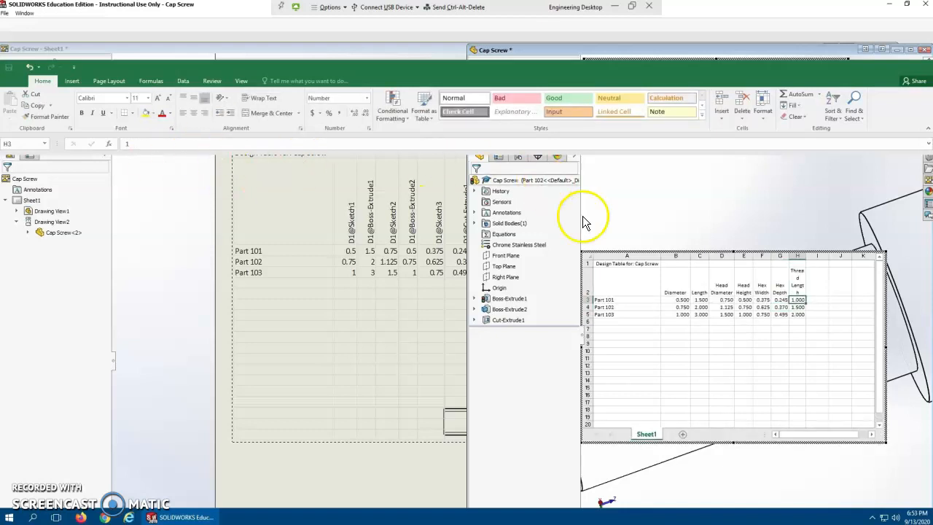
left_click_drag(807, 255, 815, 260)
double_click(815, 259)
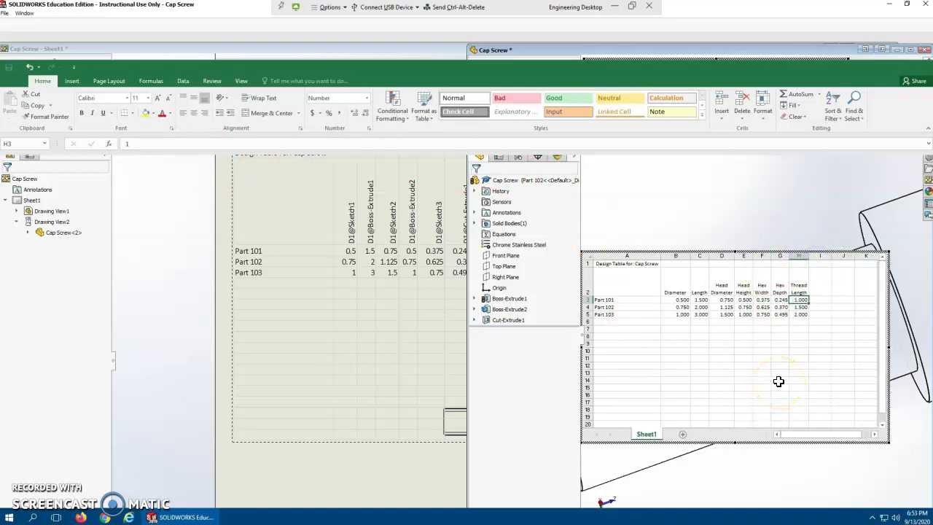
Center the values in B3:H5 vertically and horizontally, and narrow column A to fit the part names
left_click_drag(666, 298, 800, 315)
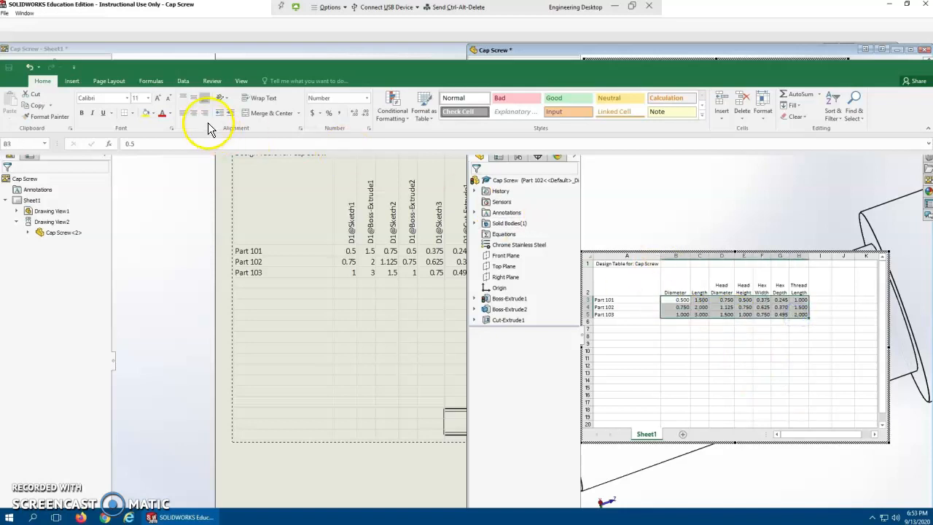
left_click(195, 98)
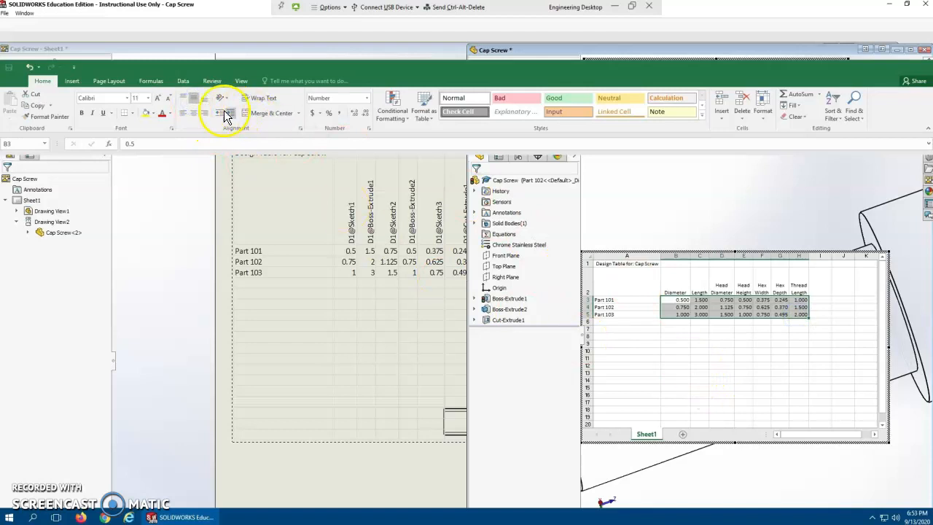
left_click(193, 113)
left_click(622, 338)
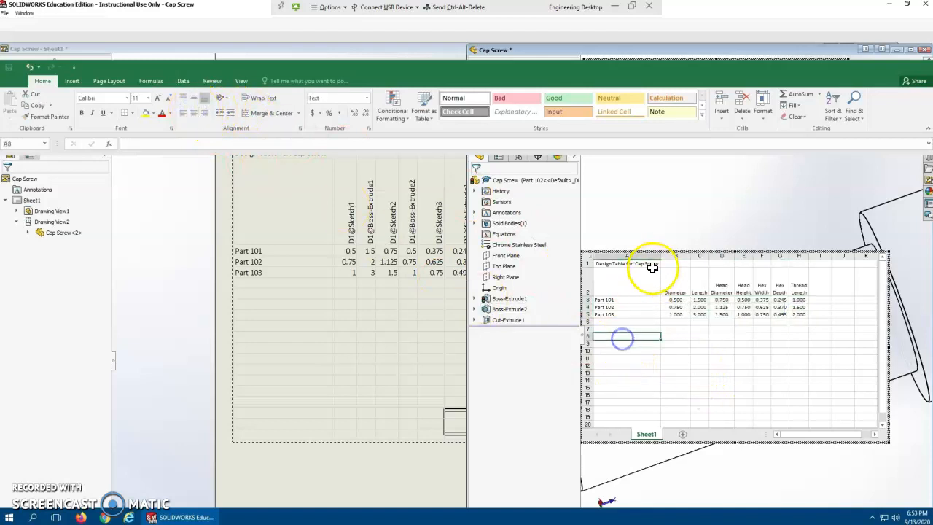
left_click_drag(660, 255, 620, 252)
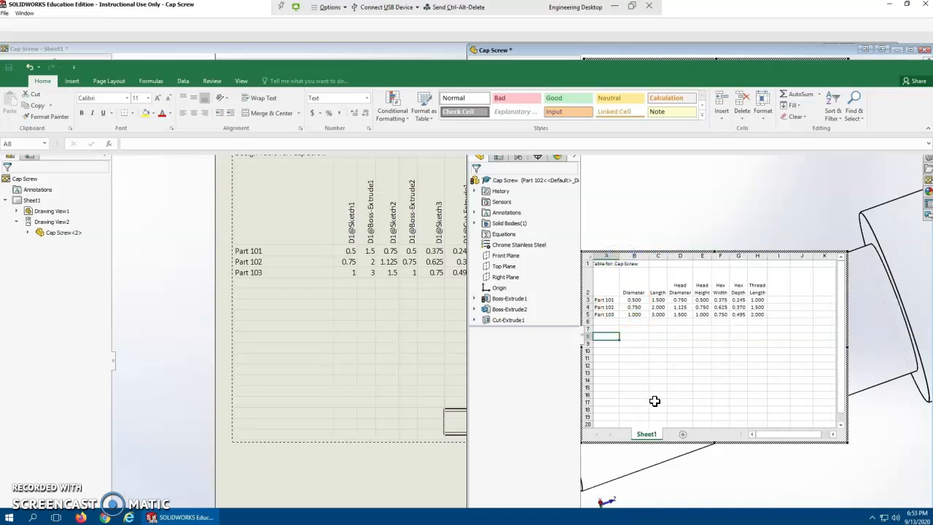
Close the design table for editing, return to the Cap Screw drawing sheet and rebuild it
left_click(625, 340)
left_click(651, 203)
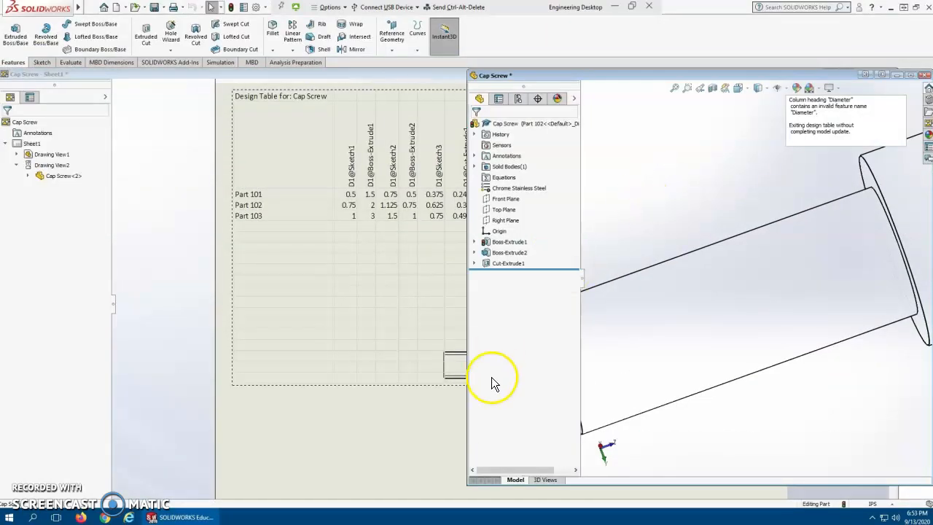
left_click(418, 436)
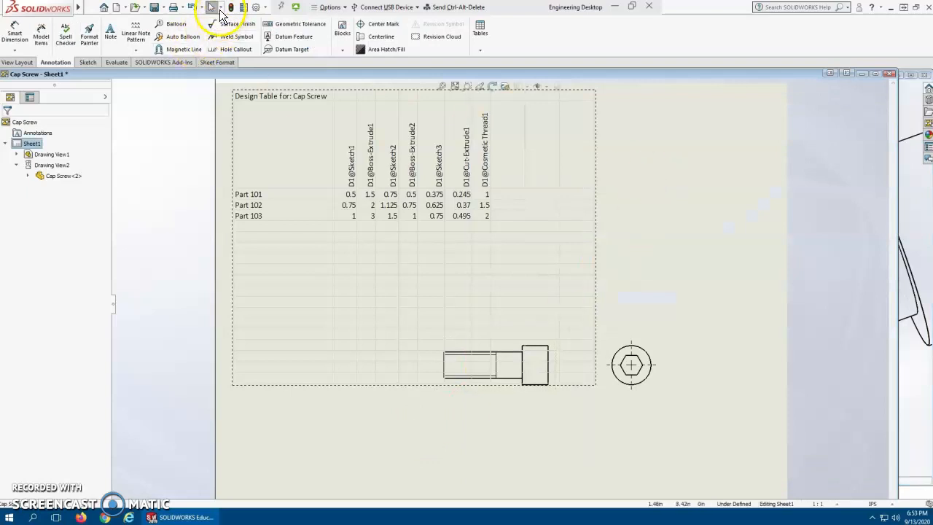
left_click(230, 7)
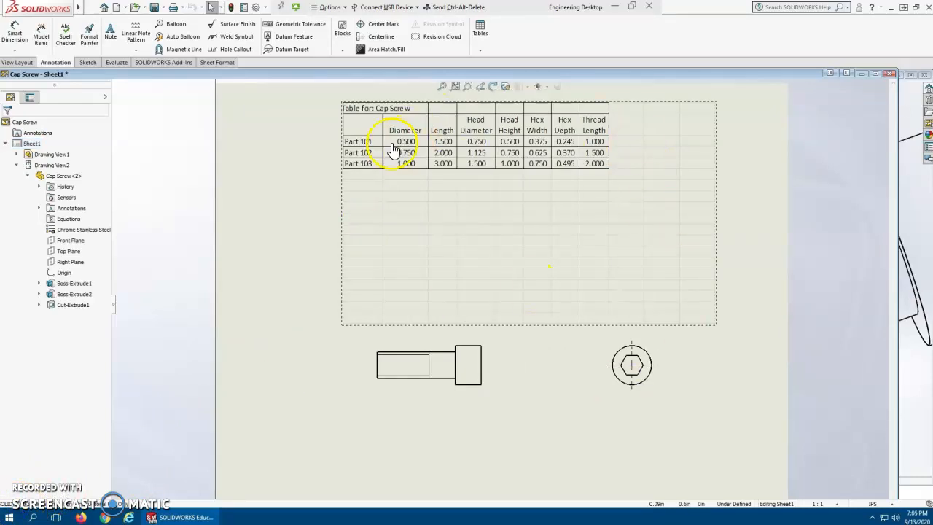
Delete the design table worksheet from the drawing sheet
left_click(525, 314)
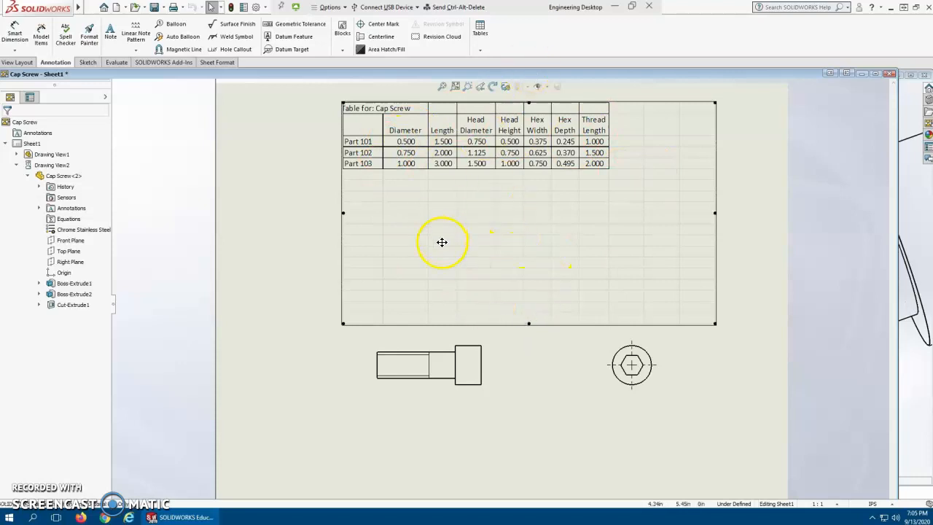
key("Delete")
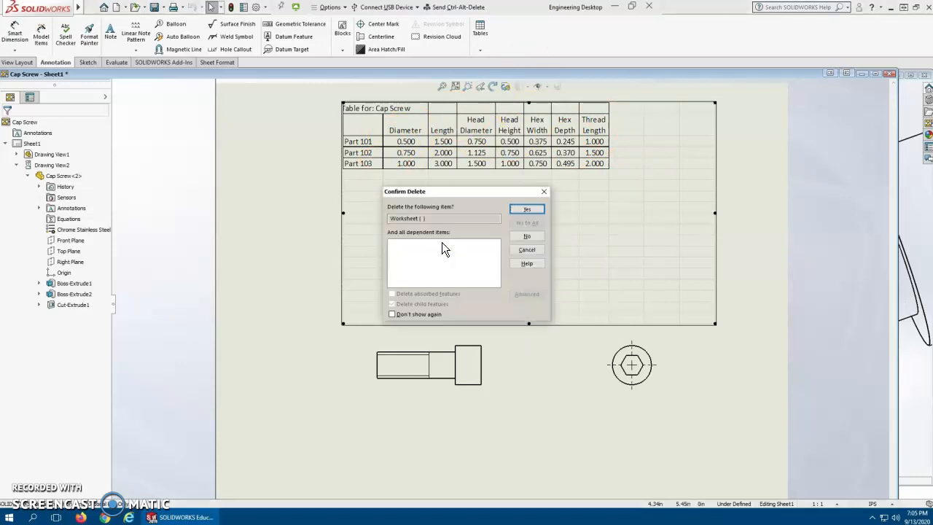
left_click(526, 211)
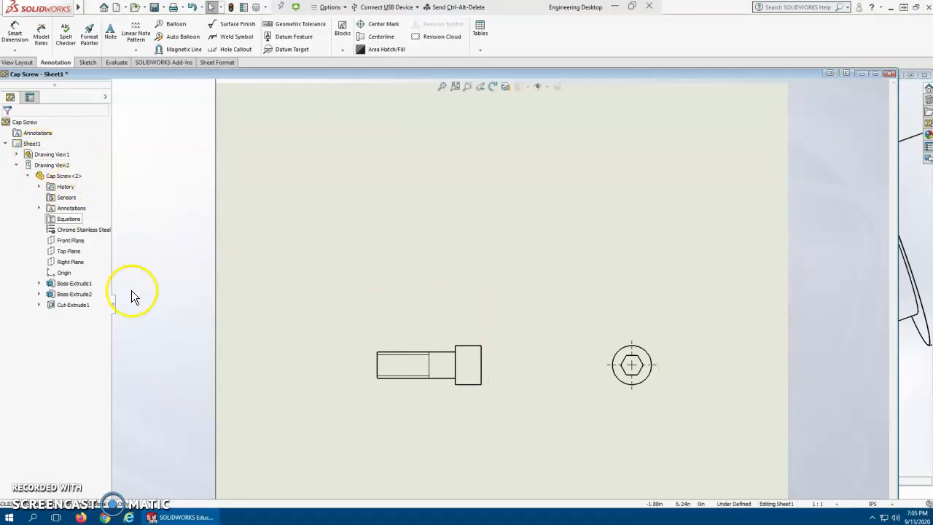
Move the side view of the cap screw closer to the end view, and raise both views to the sheet's upper area
left_click(444, 367)
left_click(400, 266)
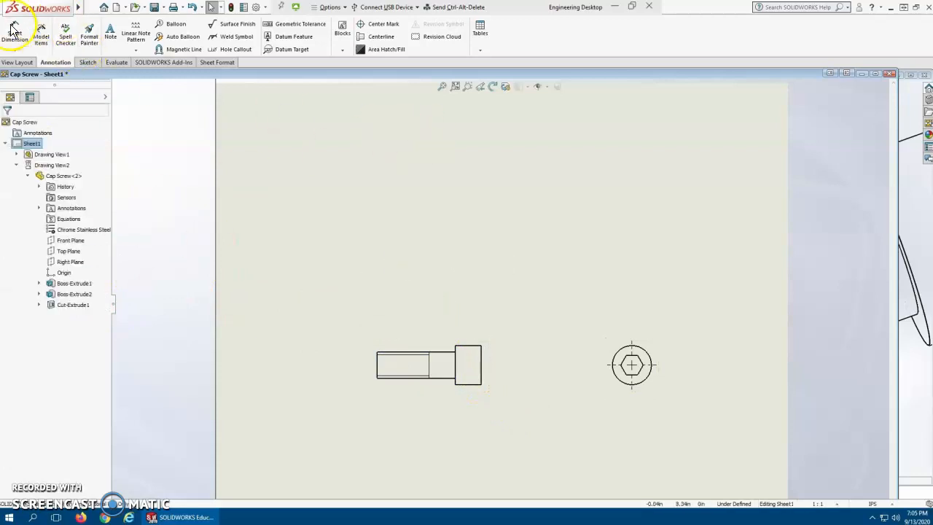
mouse_move(472, 344)
left_mouse_down()
mouse_move(427, 110)
mouse_move(520, 225)
mouse_move(583, 259)
left_mouse_up()
left_click(647, 350)
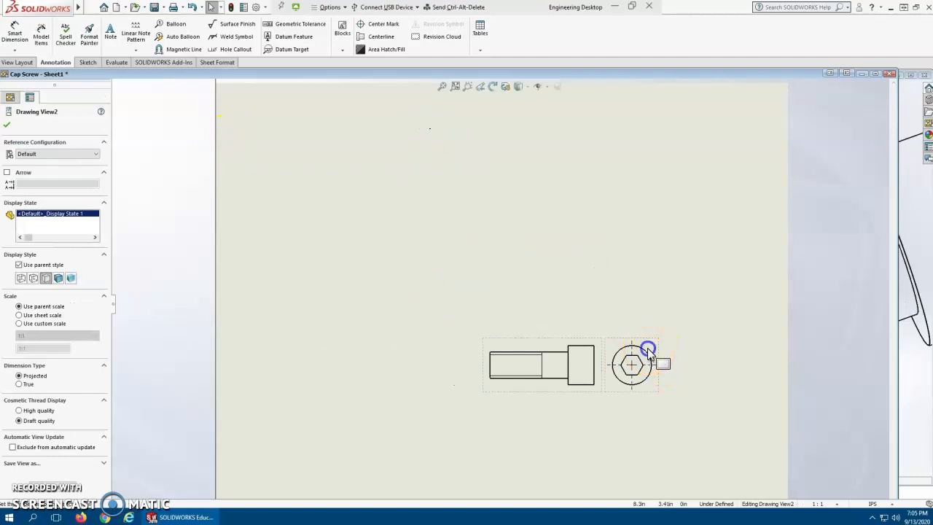
mouse_move(652, 344)
left_mouse_down()
mouse_move(618, 137)
mouse_move(703, 125)
left_mouse_up()
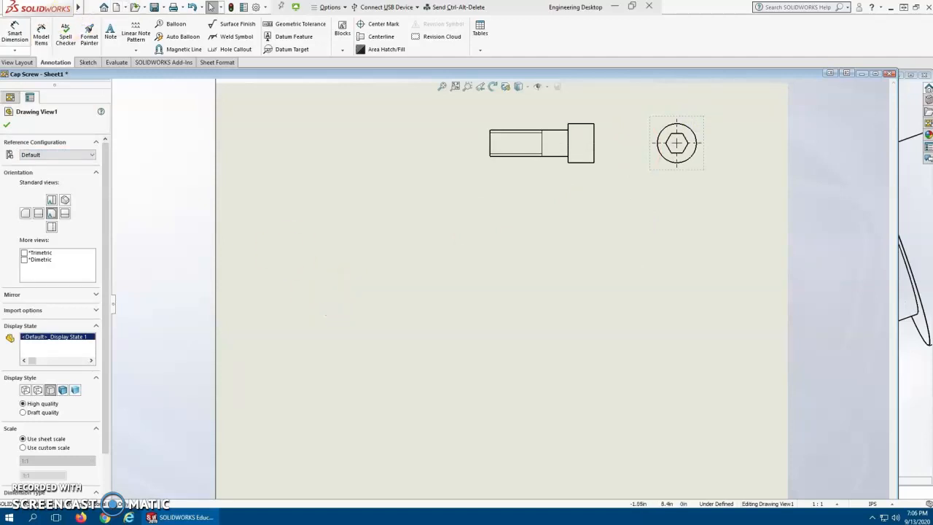
left_click(6, 124)
left_click(245, 286)
left_click(344, 285)
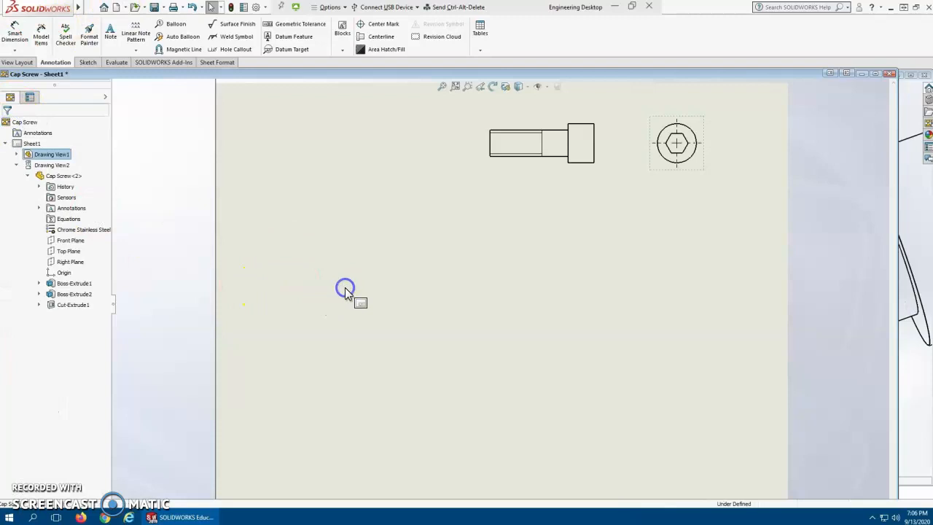
Start a new model view of the Cap Screw part and set its reference configuration to Part 103
left_click(29, 63)
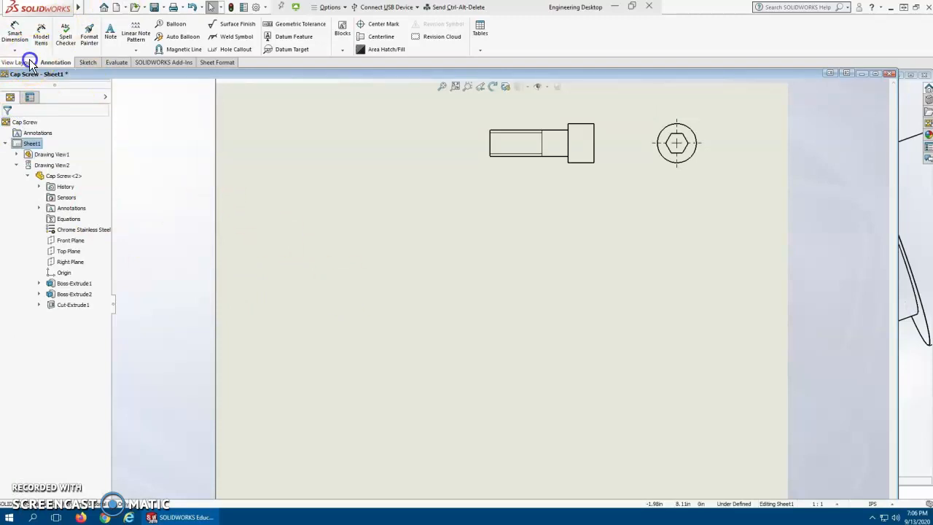
left_click(26, 77)
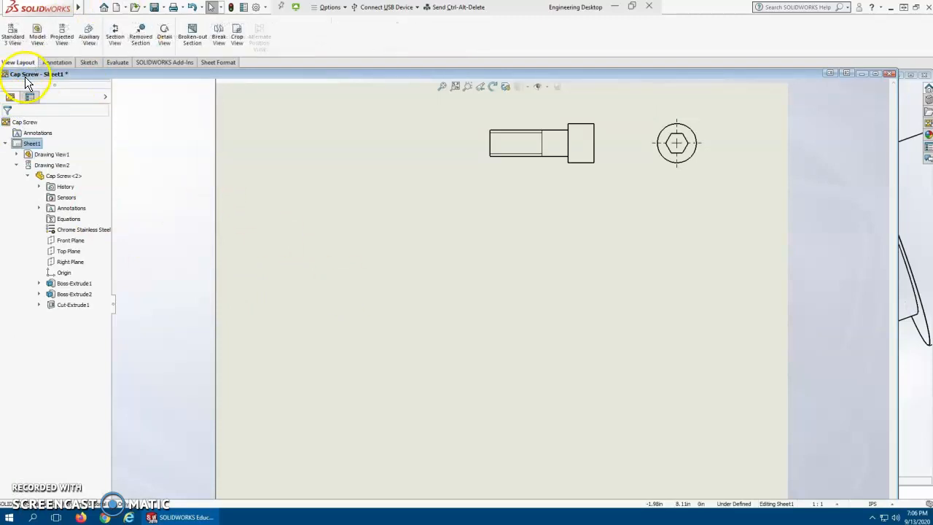
left_click(33, 40)
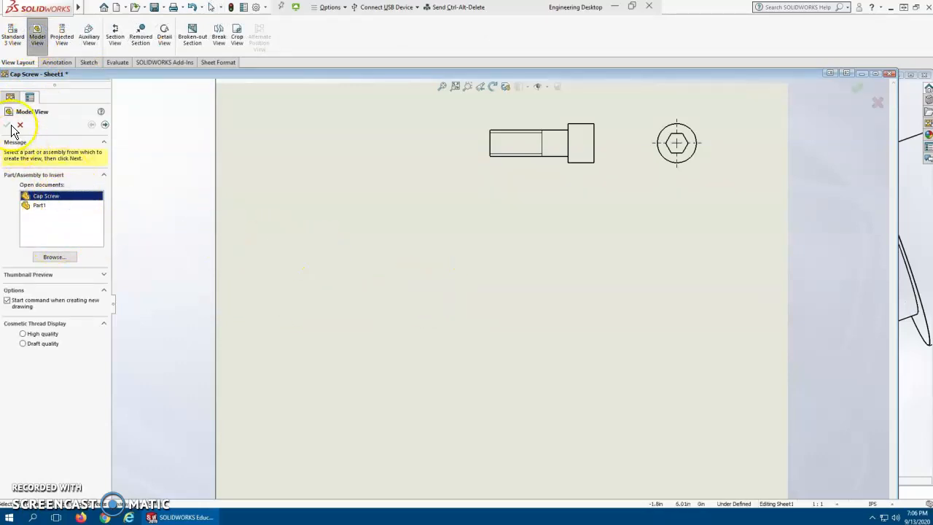
left_click(429, 318)
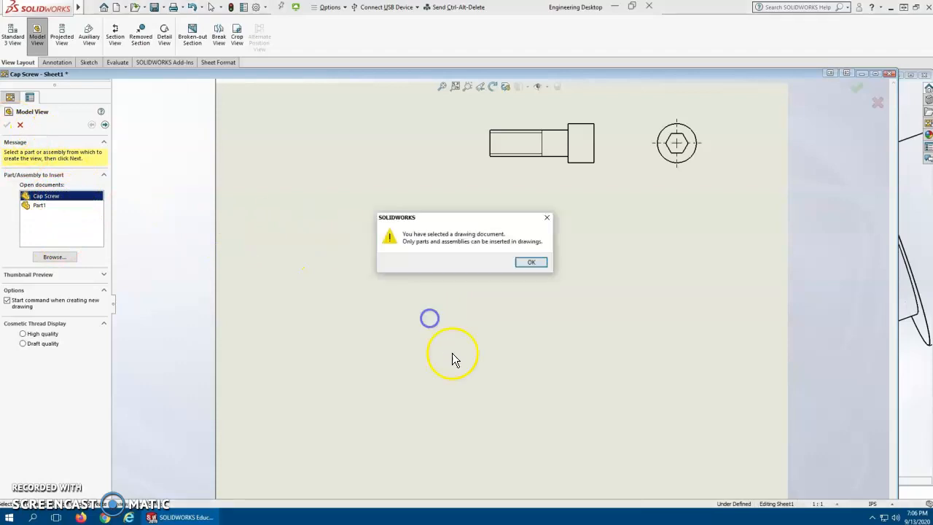
left_click(532, 262)
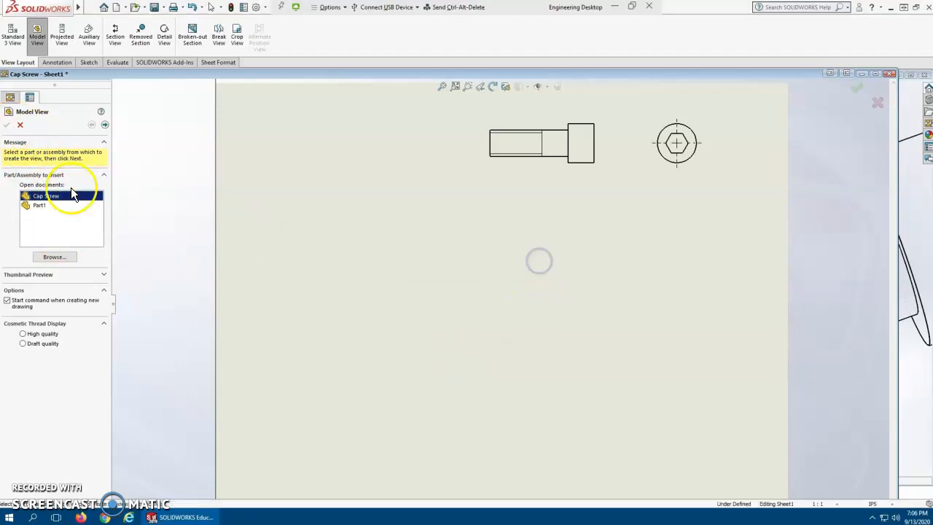
double_click(54, 194)
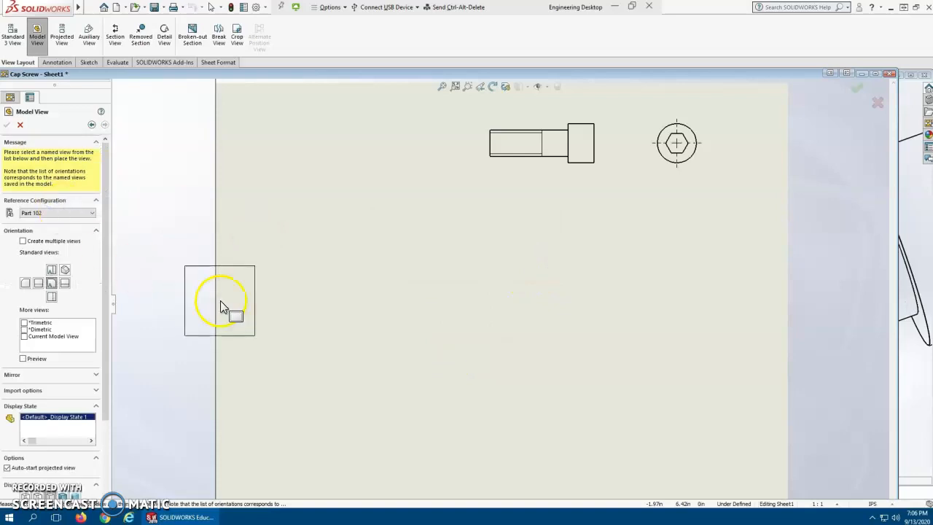
left_click(58, 212)
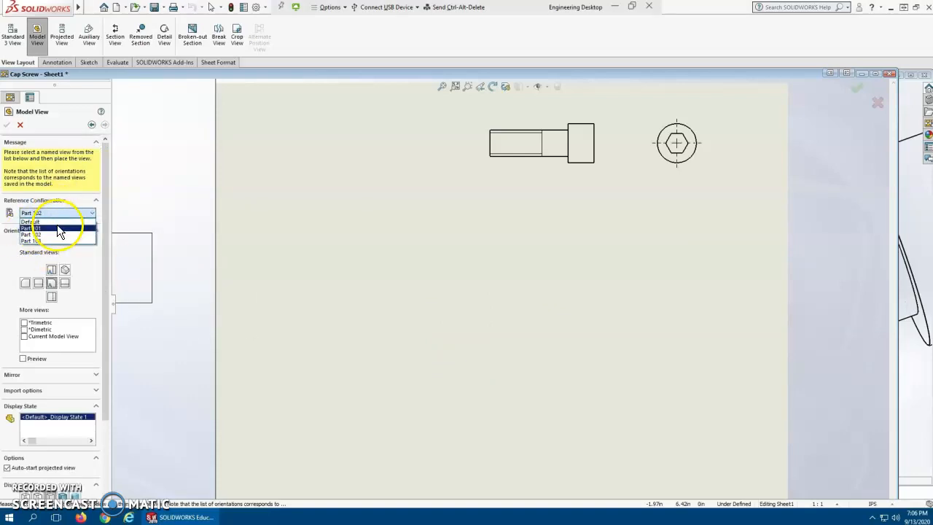
left_click(61, 241)
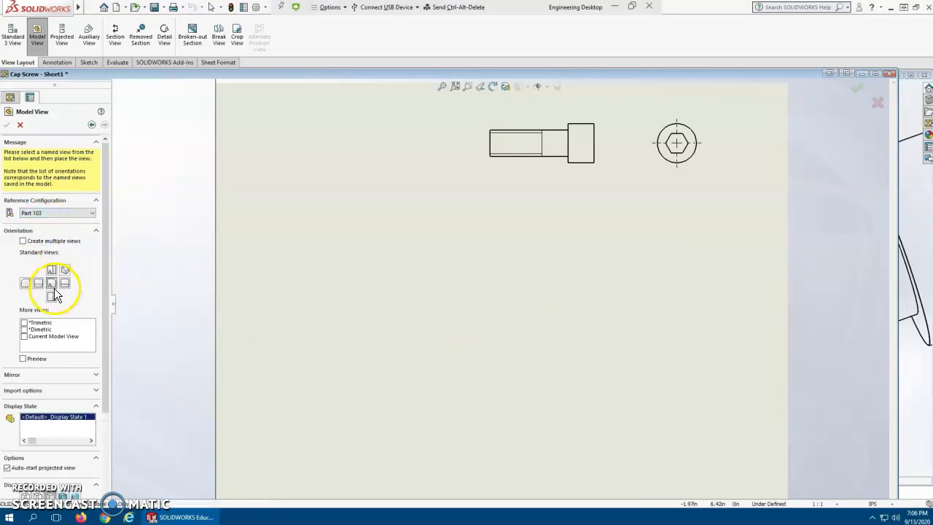
Insert the left and front views of Part 103 together as multiple views
left_click(66, 283)
left_click(31, 241)
left_click(54, 297)
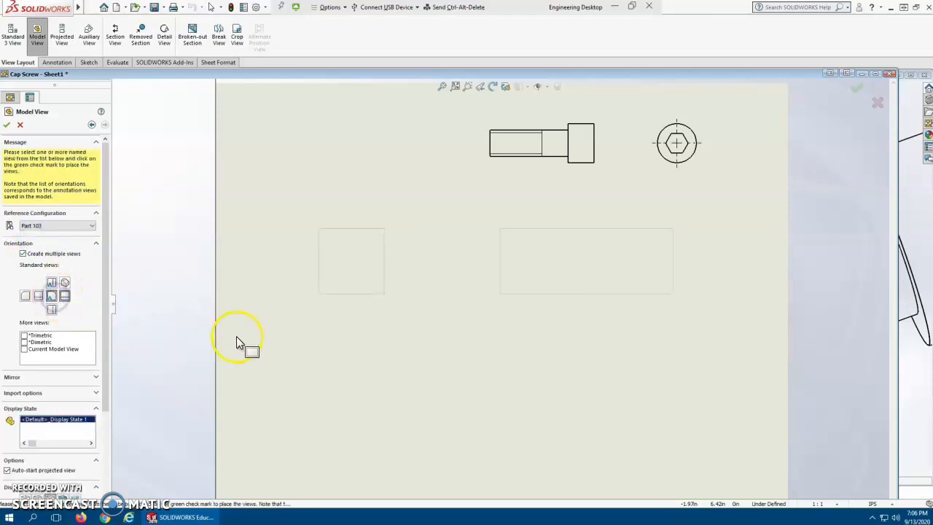
left_click(64, 295)
left_click(37, 297)
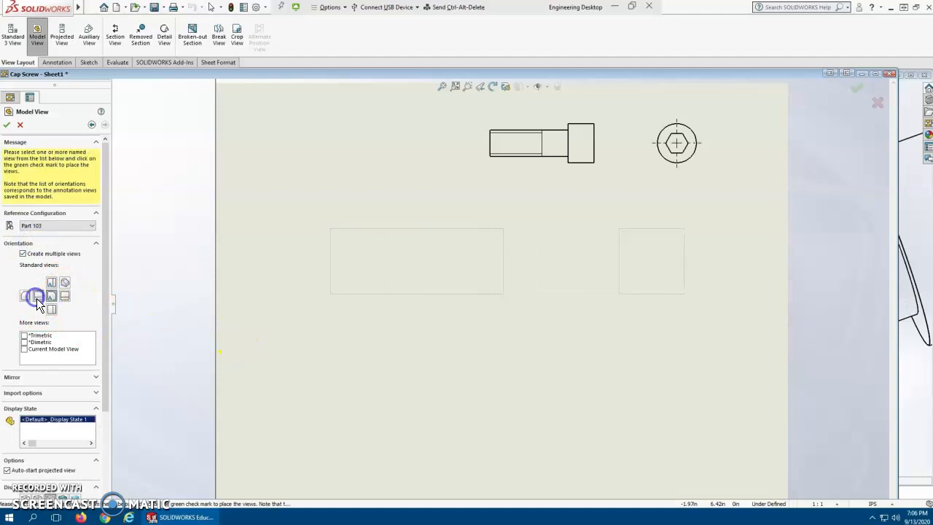
left_click(380, 261)
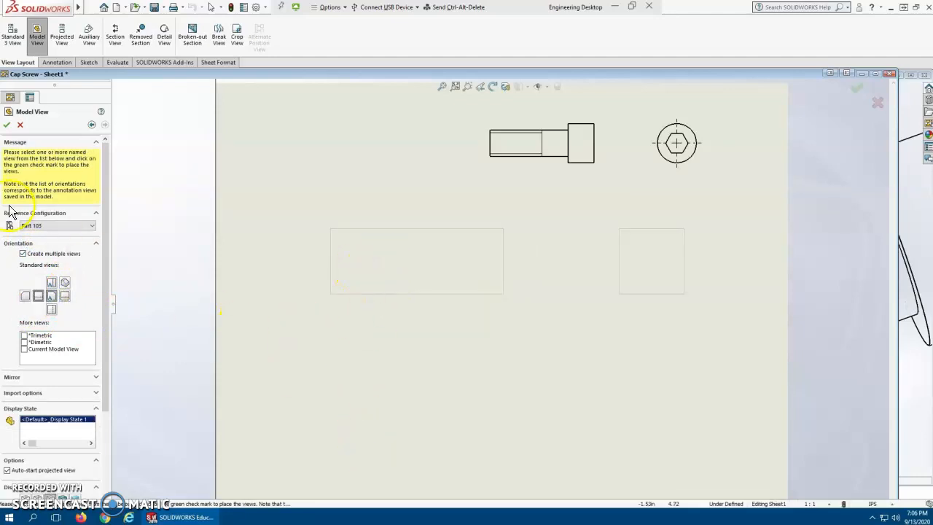
left_click(7, 125)
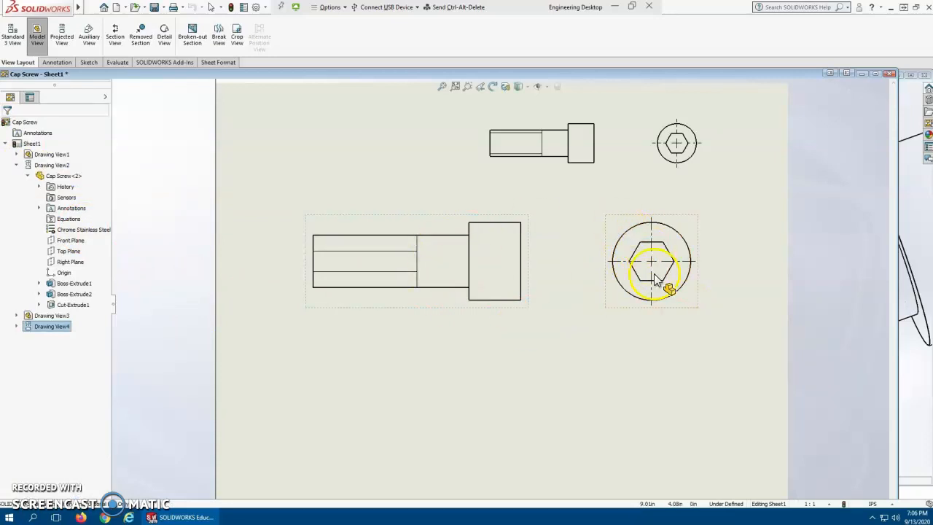
Start another Cap Screw model view with the Part 101 configuration and multiple view creation enabled
left_click(38, 34)
left_click(55, 197)
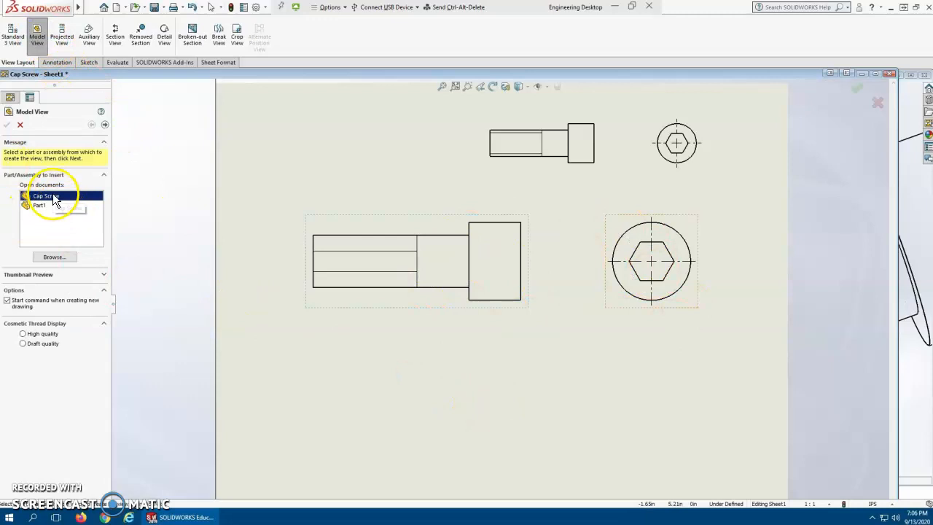
left_click(55, 196)
left_click(76, 217)
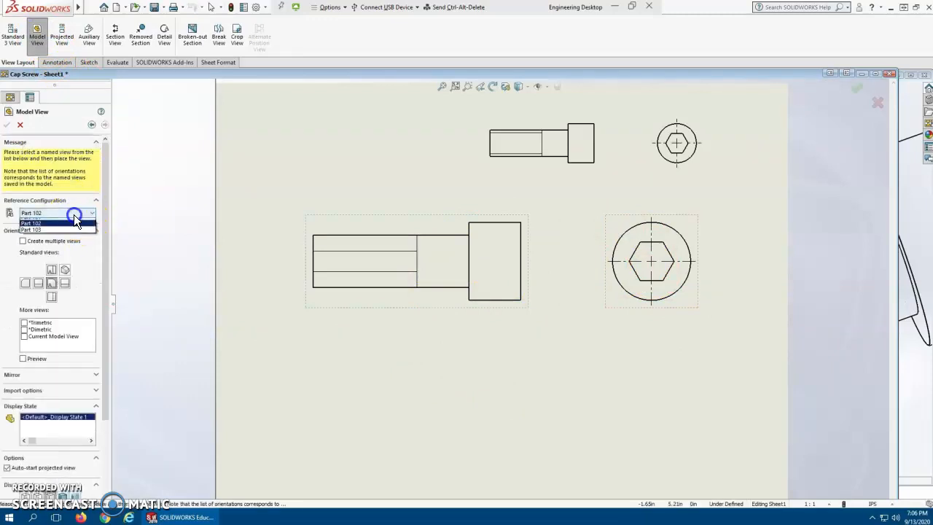
left_click(76, 227)
left_click(23, 240)
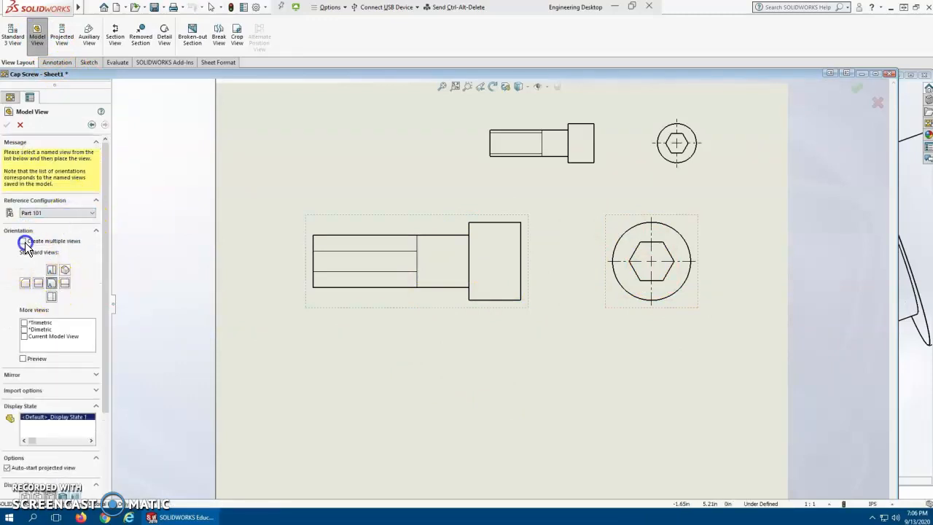
Choose the front orientation for Part 101 and insert that view on the sheet
left_click(39, 297)
left_click(56, 298)
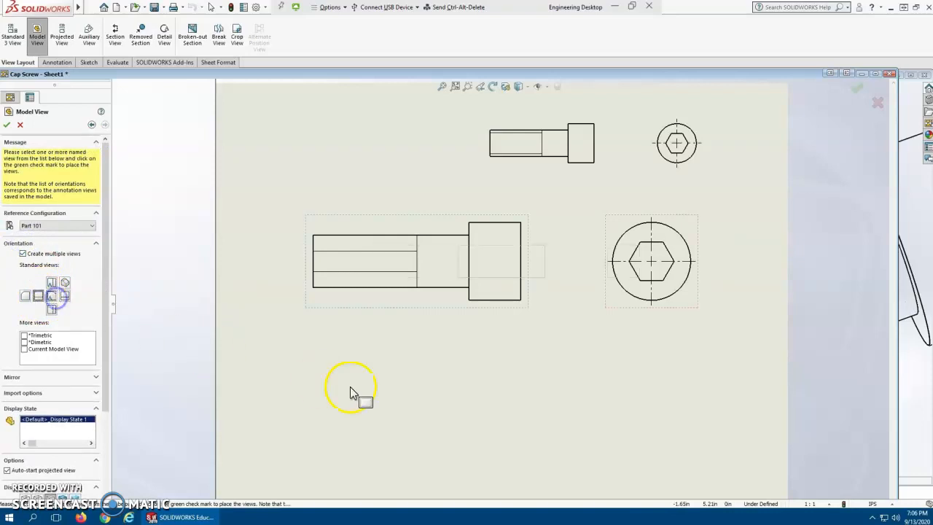
left_click(449, 397)
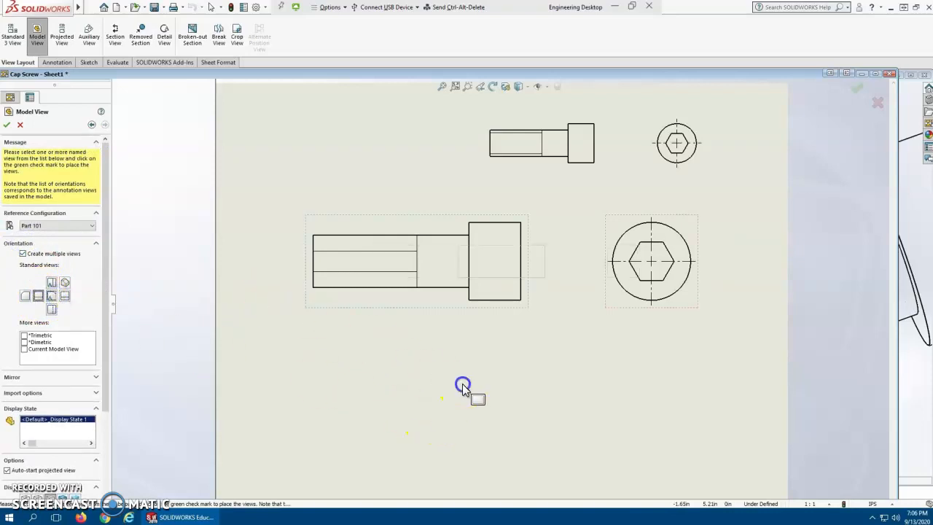
left_click(50, 298)
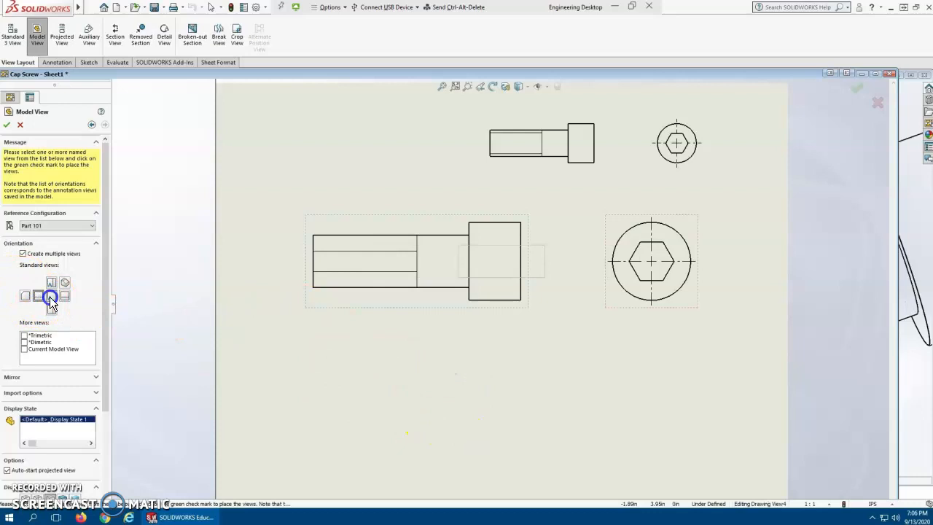
left_click(374, 381)
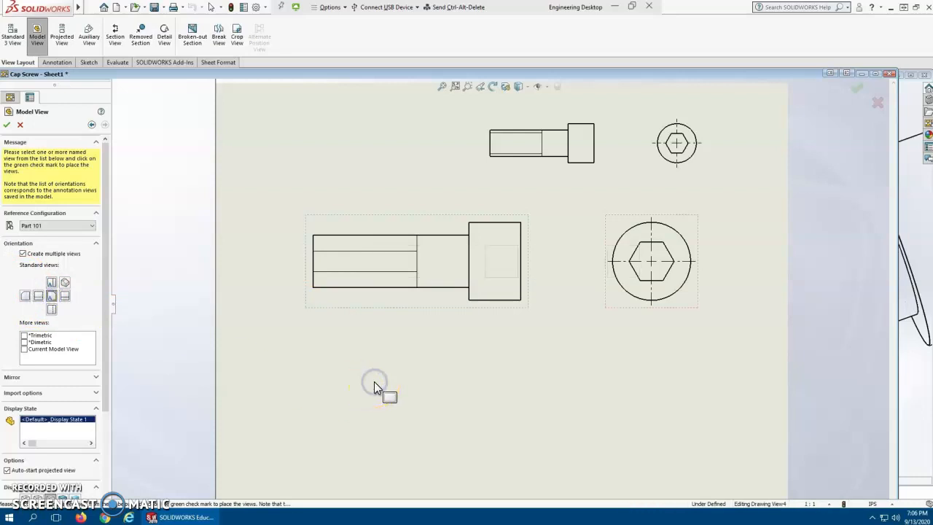
left_click(7, 126)
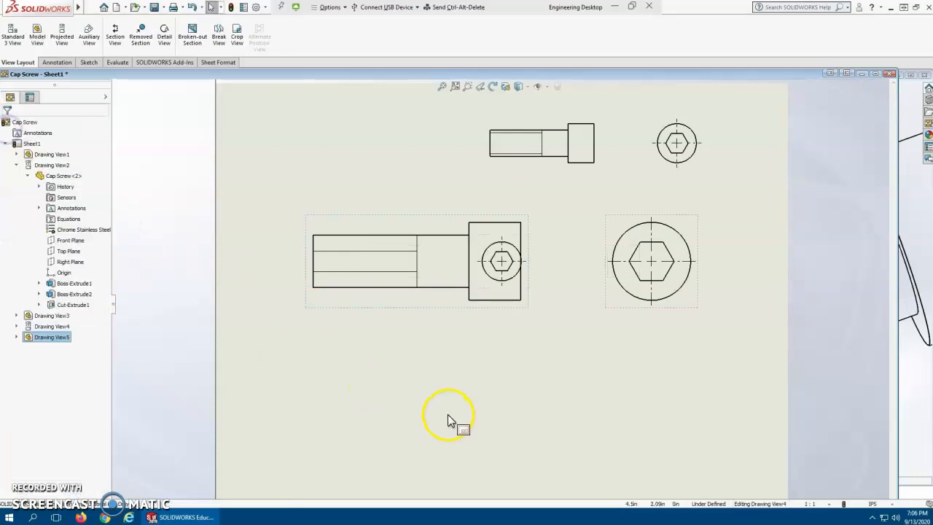
left_click(532, 384)
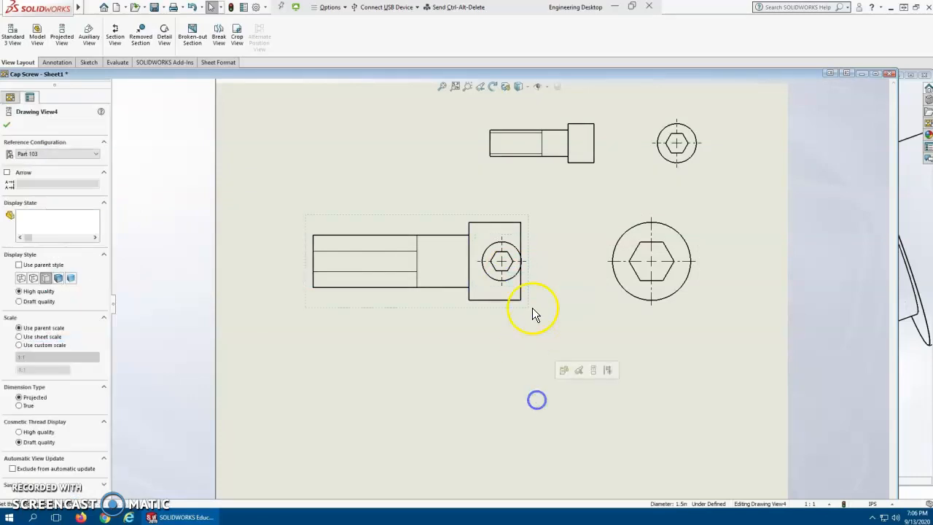
Place the new front view below the Part 103 end view and change its reference configuration to Part 102
left_click(527, 260)
left_click_drag(524, 237, 685, 386)
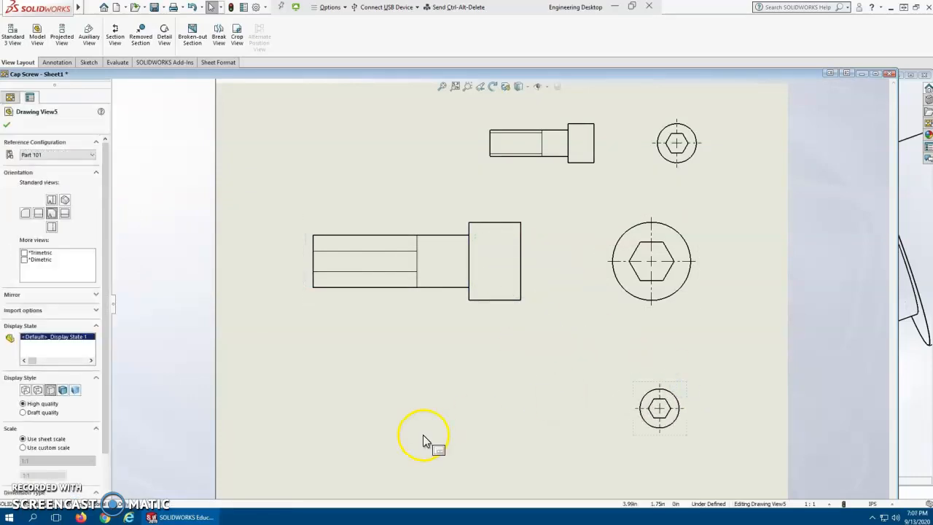
left_click(48, 156)
left_click(60, 177)
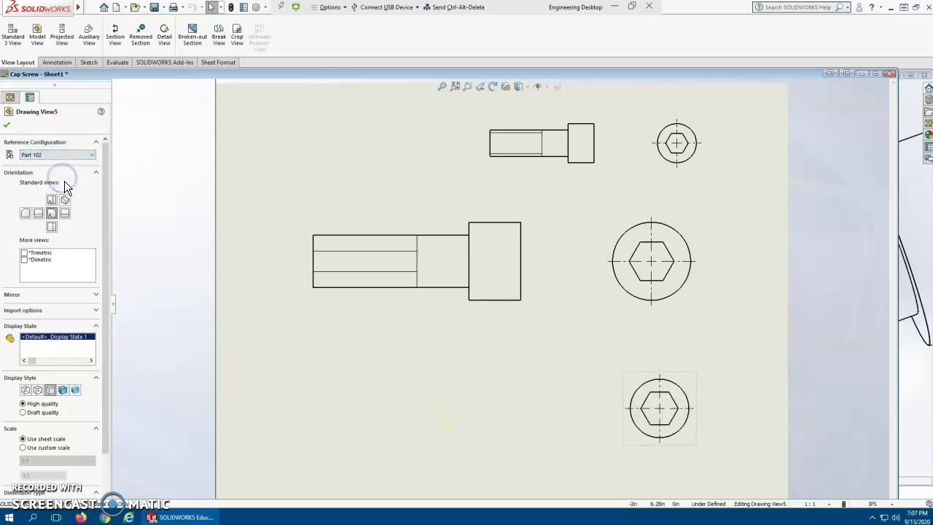
Switch the Part 102 view to the left orientation and move it below the Part 103 side view
left_click(39, 212)
left_click(645, 400)
mouse_move(645, 376)
left_mouse_down()
mouse_move(497, 357)
mouse_move(389, 370)
left_mouse_up()
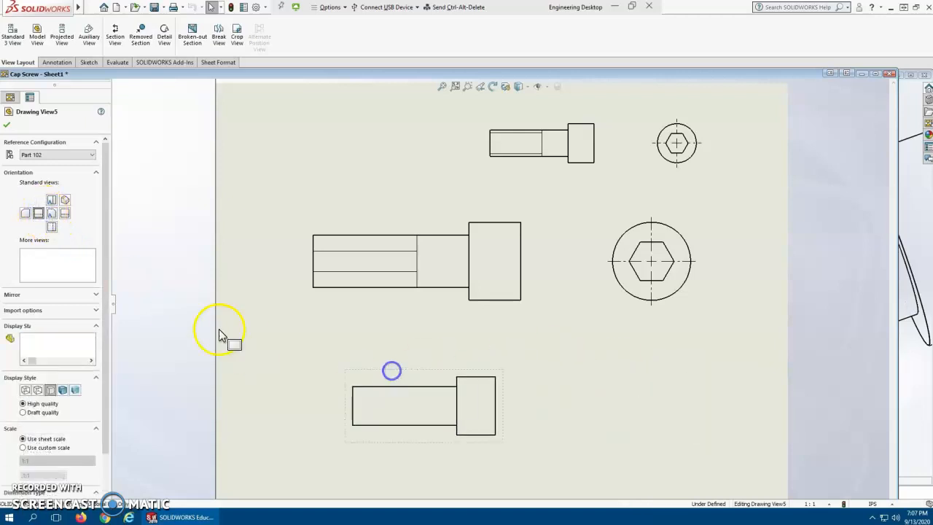
Return the Part 102 view to the front orientation and move it below the Part 103 end view
left_click(52, 215)
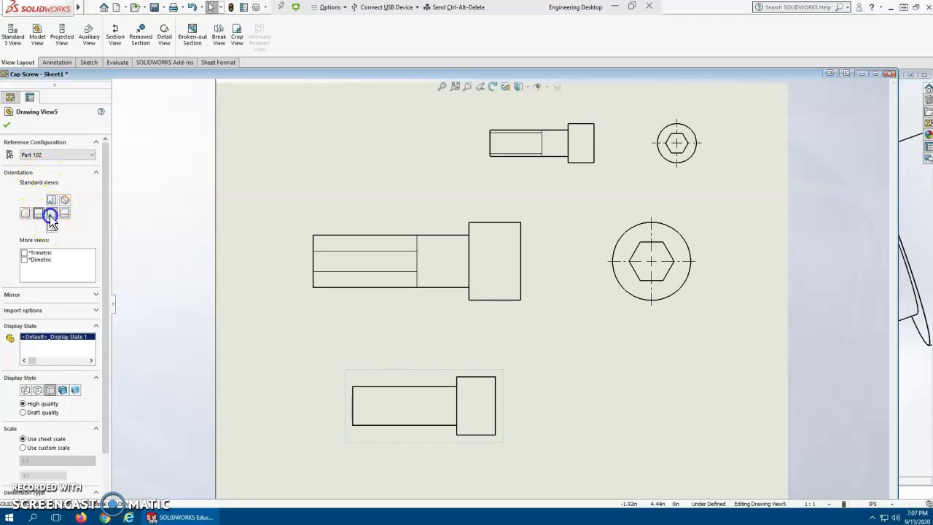
left_click(38, 212)
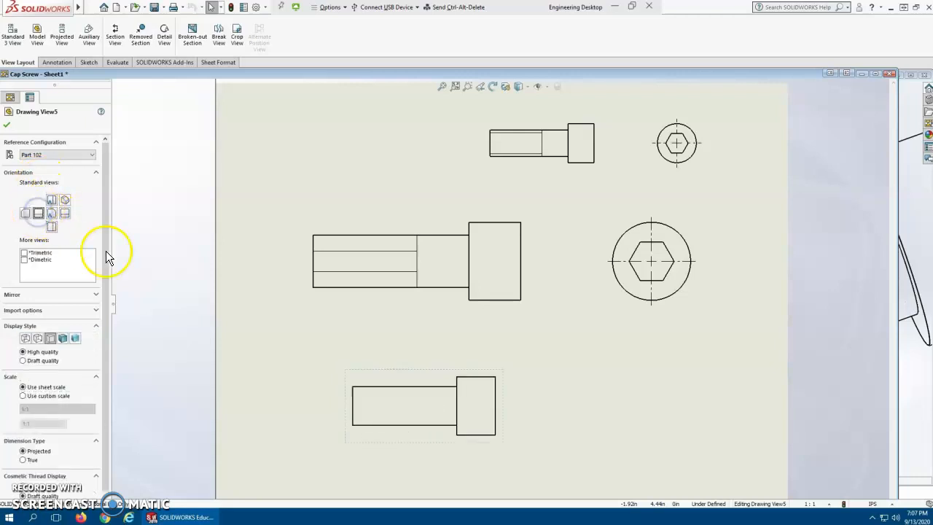
left_click(54, 213)
left_click(6, 125)
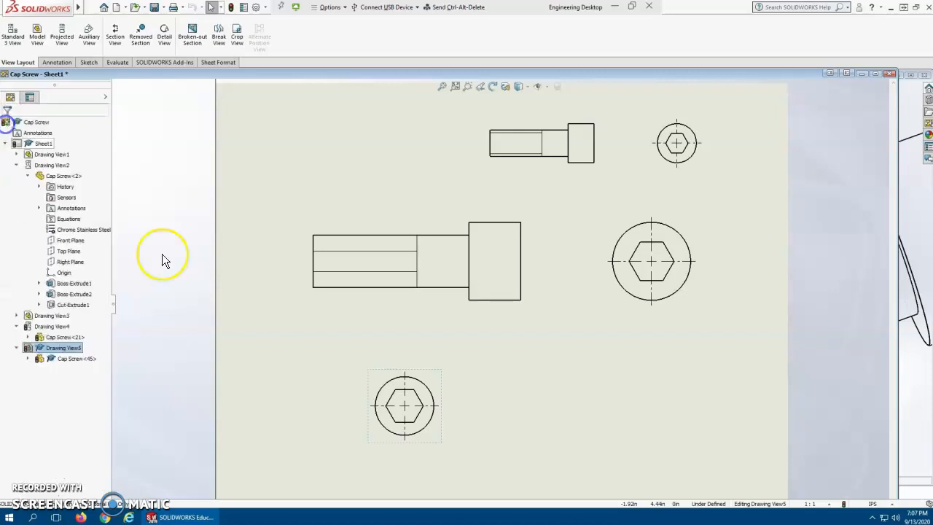
left_click_drag(420, 372, 676, 372)
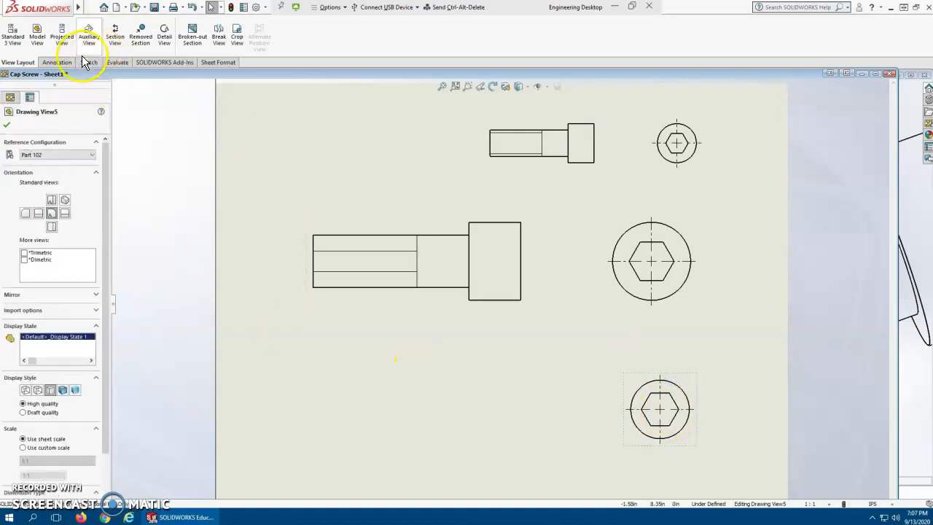
Project an isometric view from the Part 102 front view diagonally into the sheet's upper-left area
left_click(60, 41)
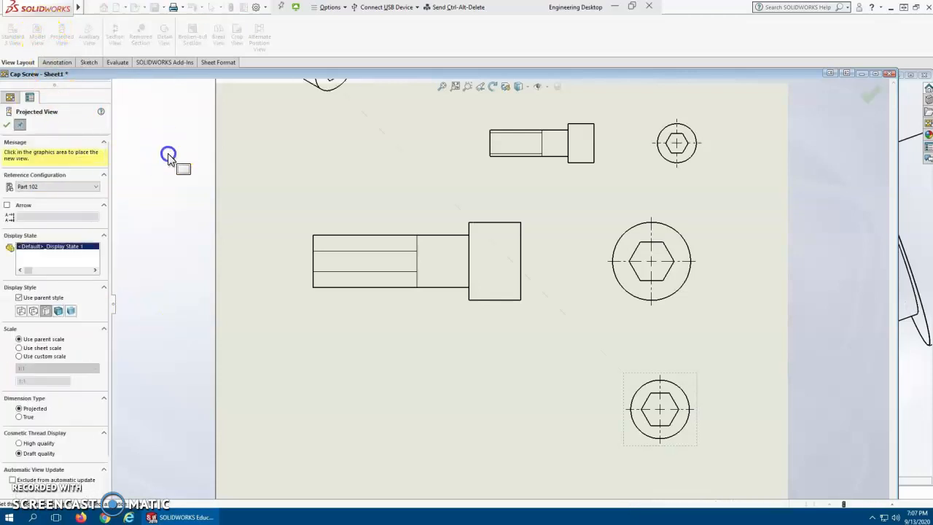
left_click(7, 126)
left_click(61, 36)
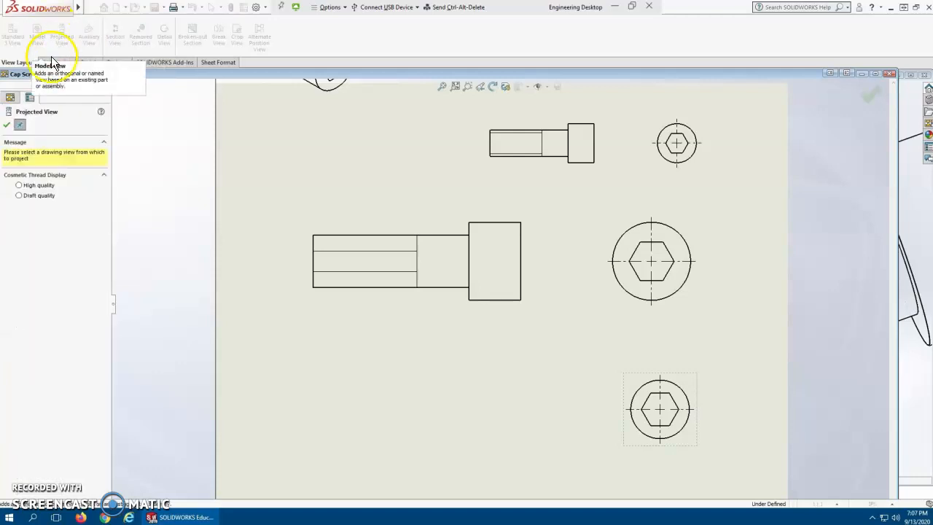
left_click(7, 125)
left_click(35, 35)
left_click(78, 199)
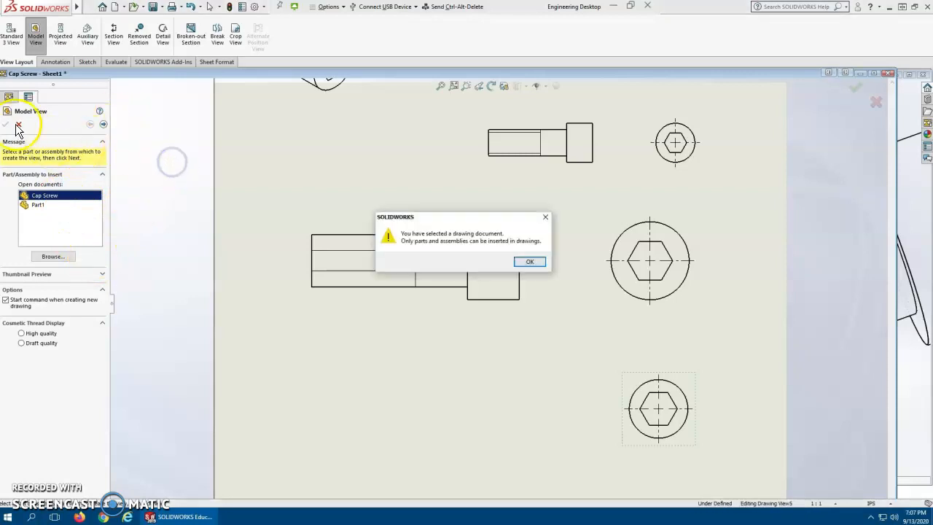
left_click(526, 262)
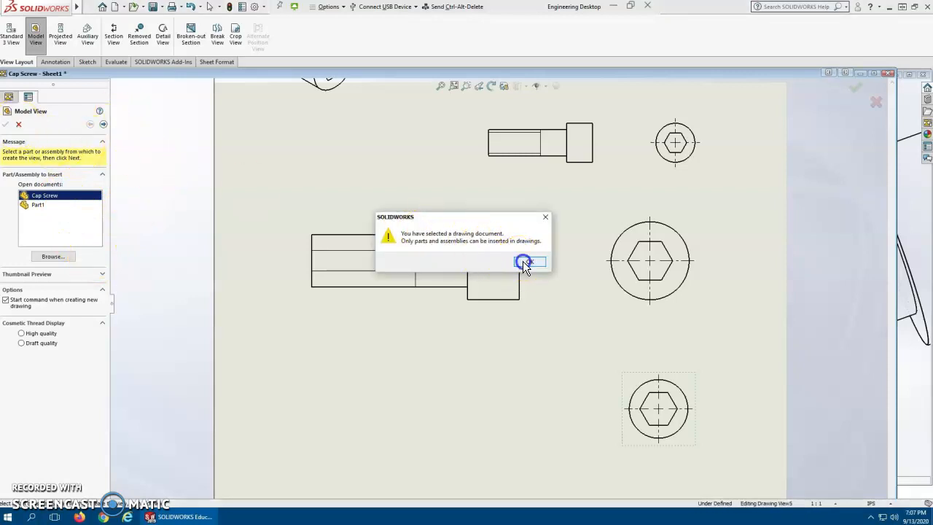
left_click(19, 124)
scroll(424, 174, "down", 2)
scroll(465, 239, "up", 6)
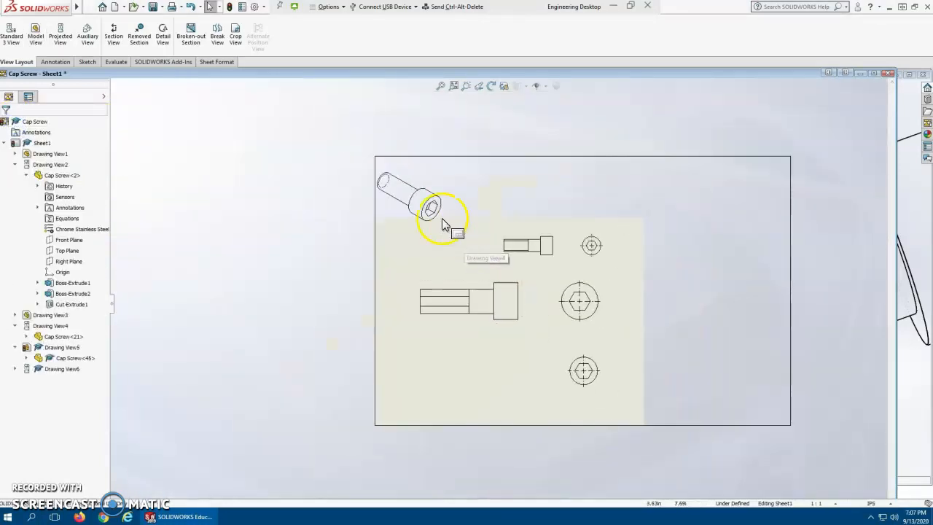
scroll(553, 320, "down", 4)
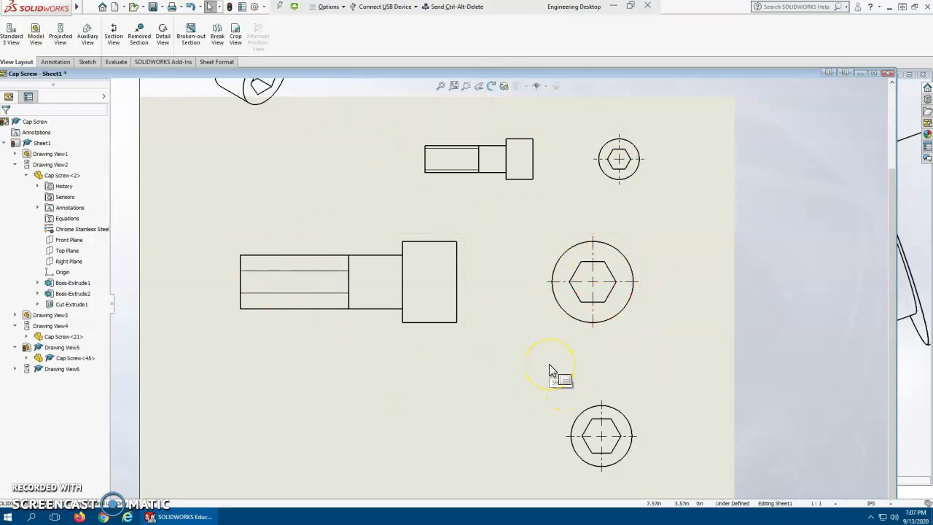
scroll(543, 363, "down", 1)
scroll(544, 363, "up", 1)
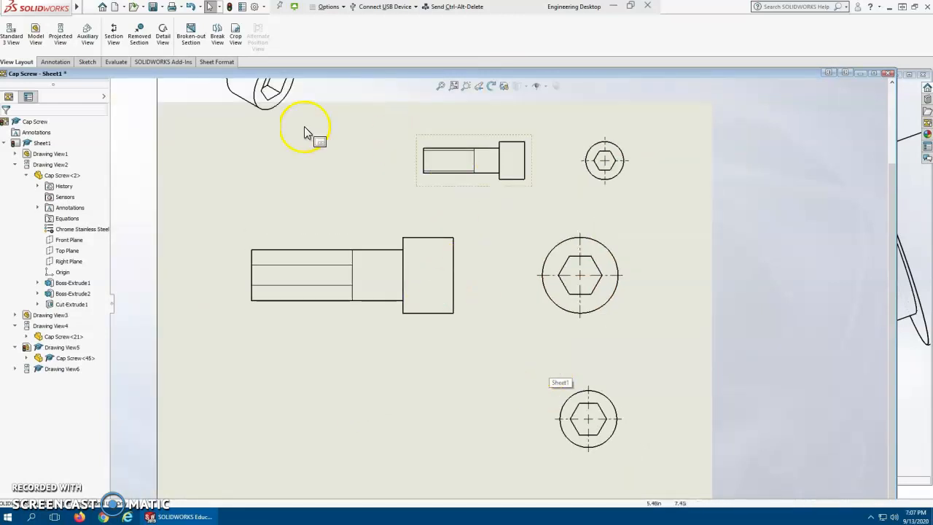